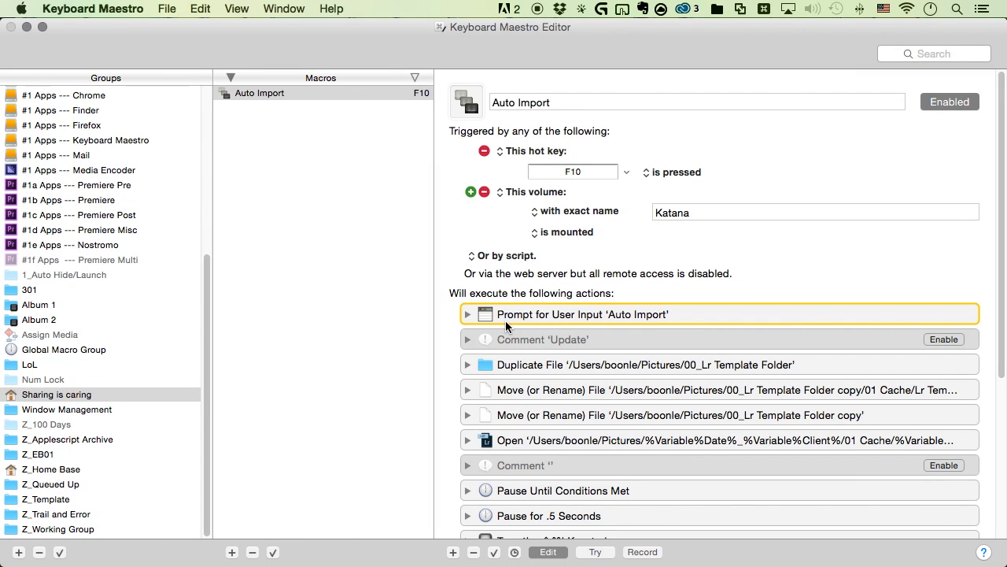
Step: Run the Auto Import macro with "My Wedding" as the client, keeping the default date
key("F10")
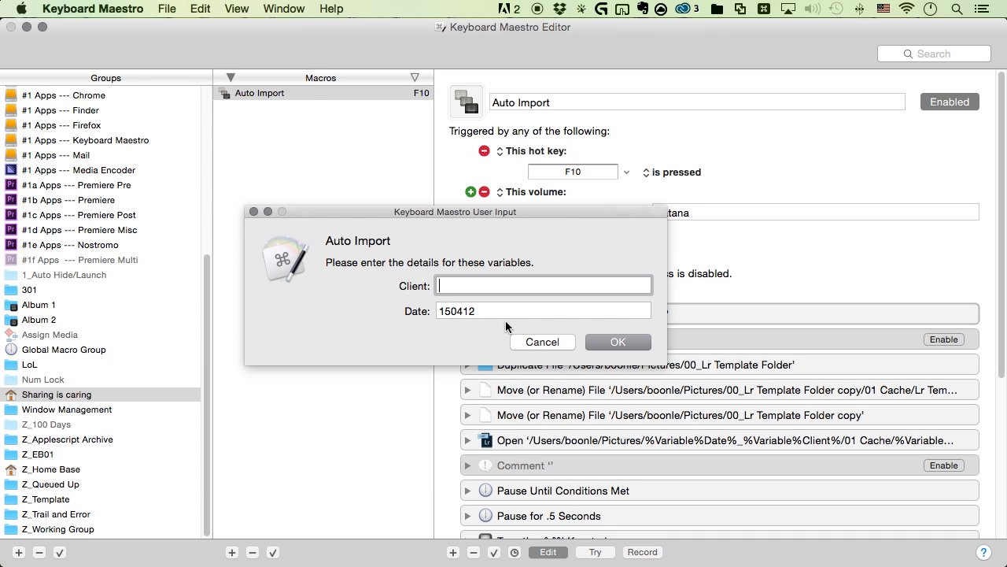
type("My Wedding")
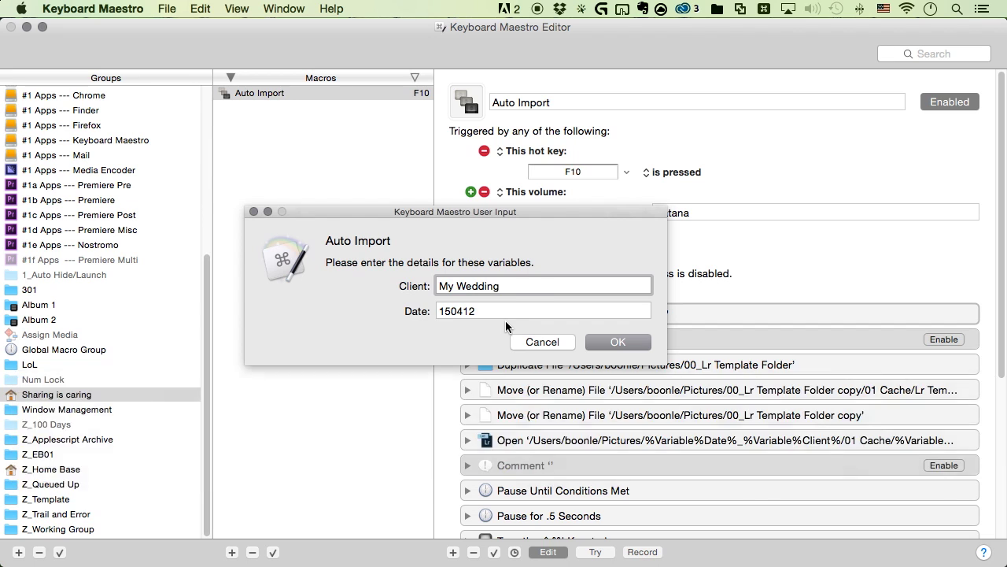
key("Return")
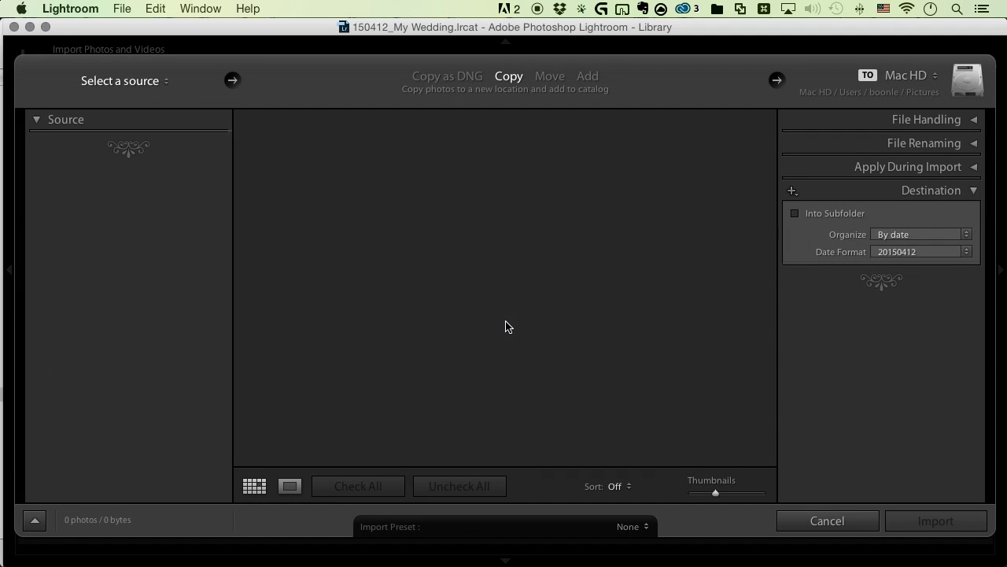
Step: Set the Lightroom import source to the folder /Volumes/Katana/100EOS5D
key("Down")
key("Escape")
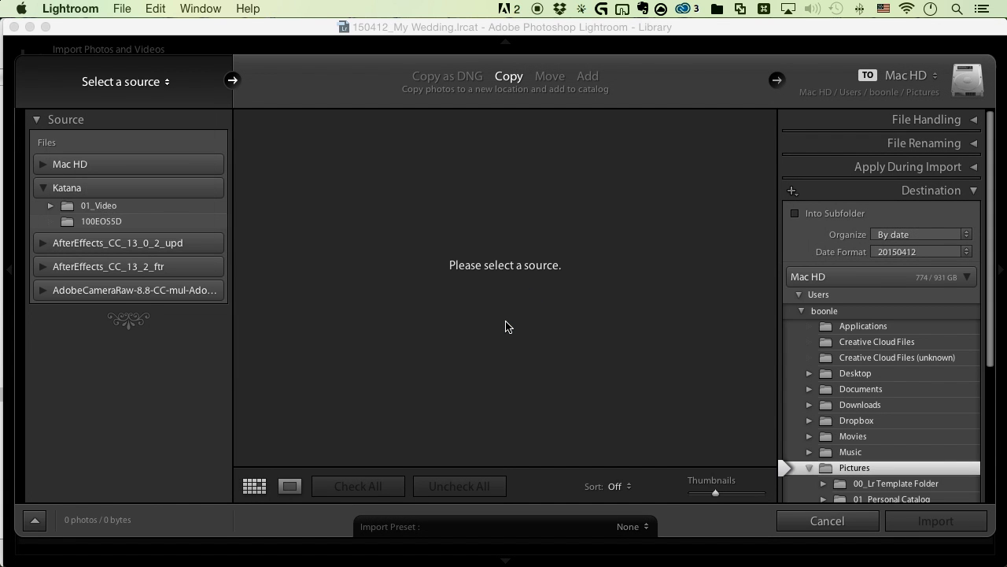
key("super+shift+g")
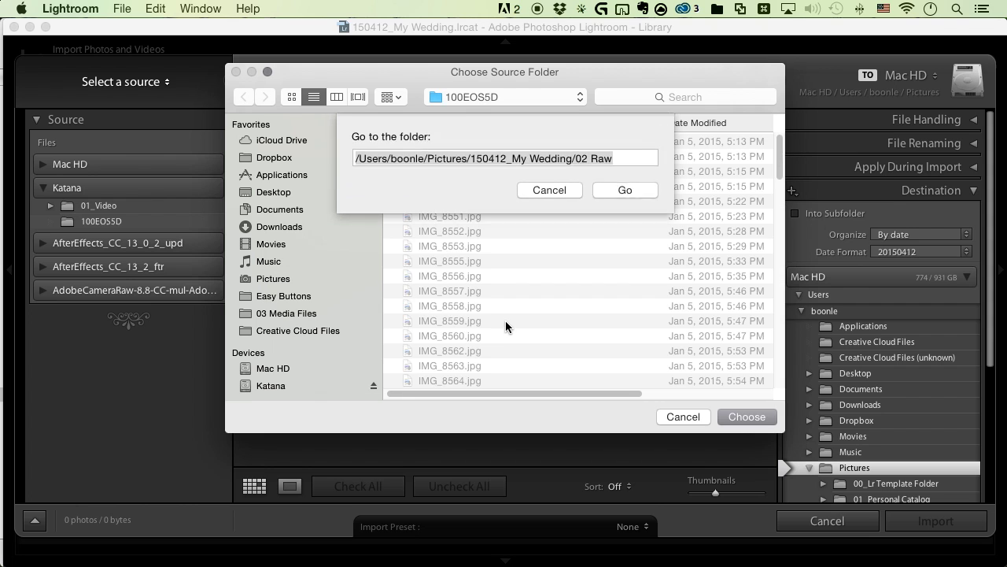
type("/Volumes/Katana/100EOS5D")
key("Return")
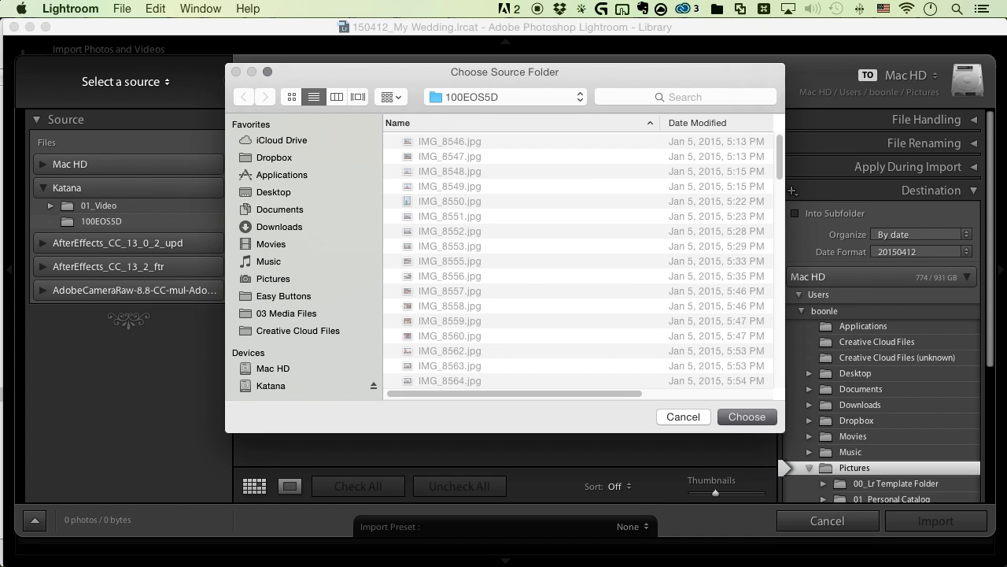
key("Return")
Step: Set the import destination to the 150412_My Wedding/02 Raw folder inside Pictures and start the import
left_click(880, 79)
key("Down")
key("Down")
key("Return")
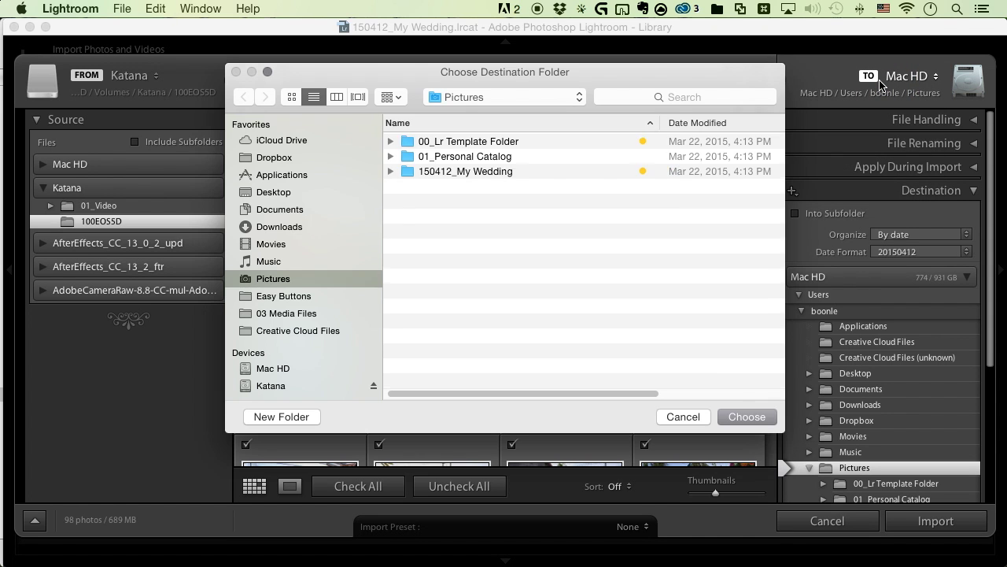
key("super+shift+g")
type("/Users/boonle/Pictures/150412_My Wedding/02 Raw")
key("Return")
key("Return")
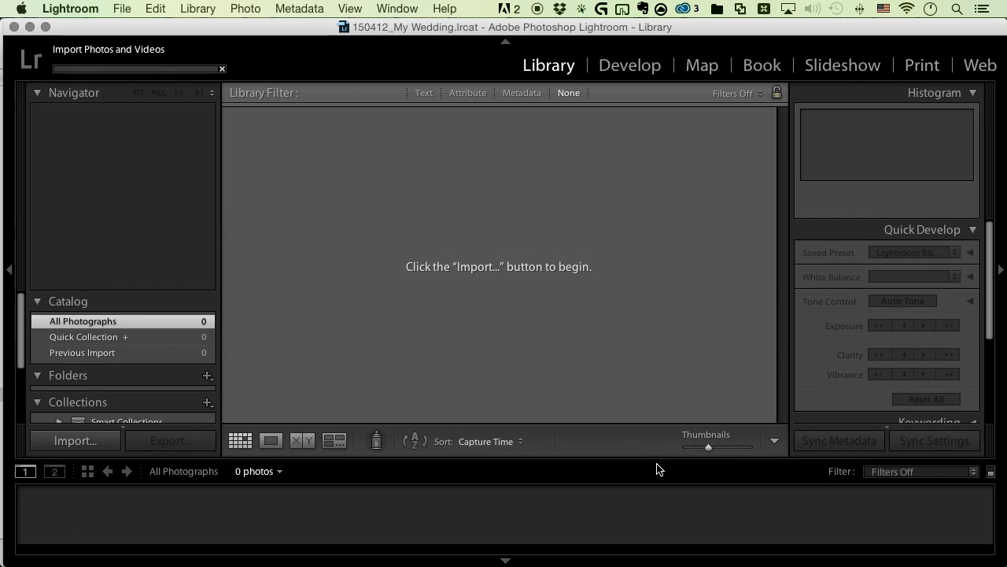
Step: Switch to Keyboard Maestro and review the Auto Import macro's volume trigger, the available trigger types and the actions from Duplicate File through Open
key("super+Tab")
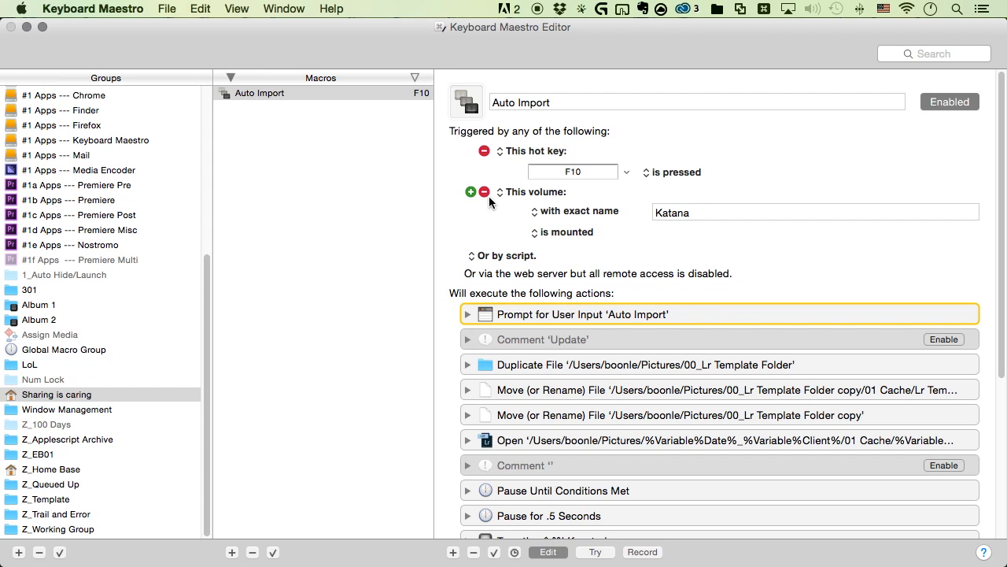
left_click(687, 214)
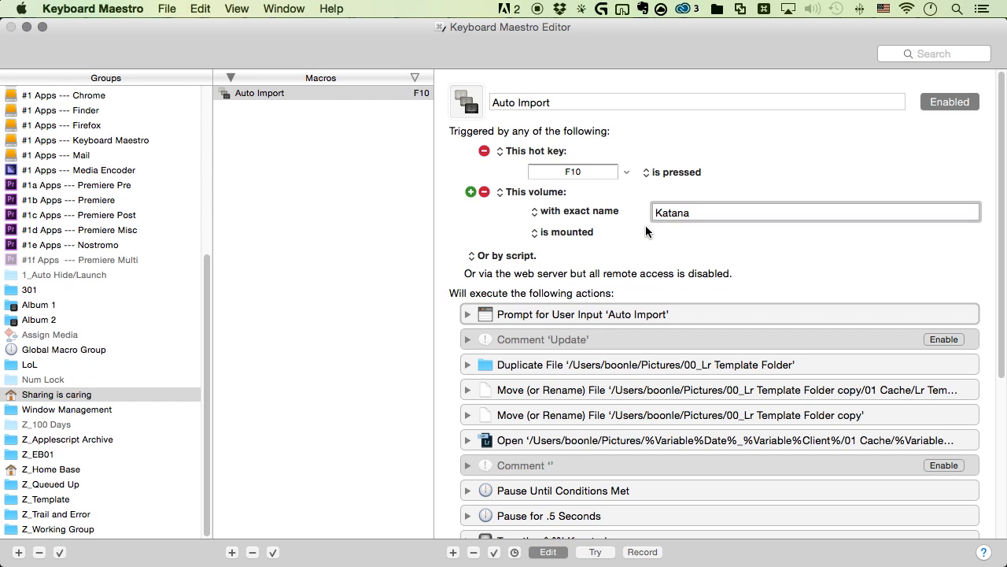
left_click(471, 192)
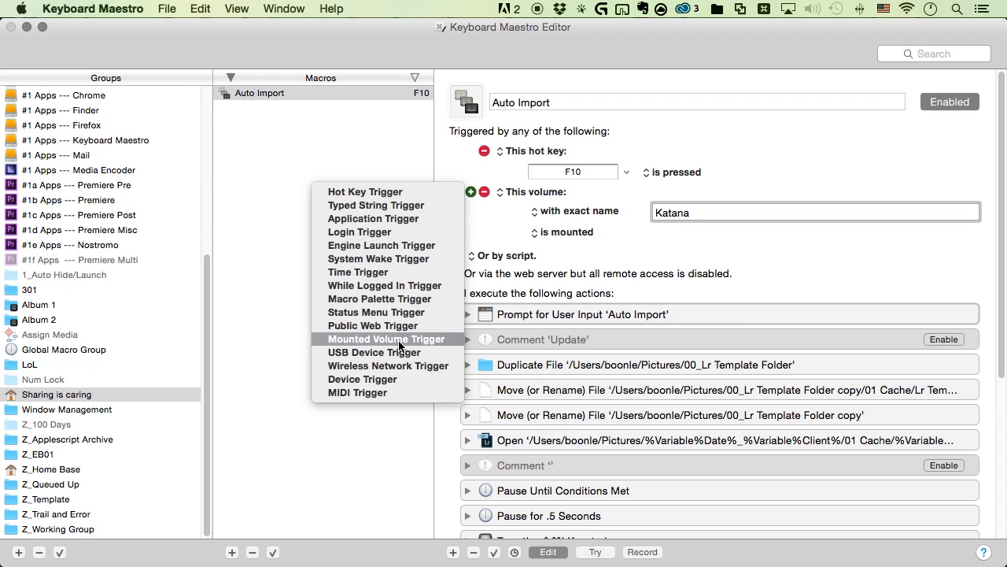
left_click(548, 396)
left_click(547, 364)
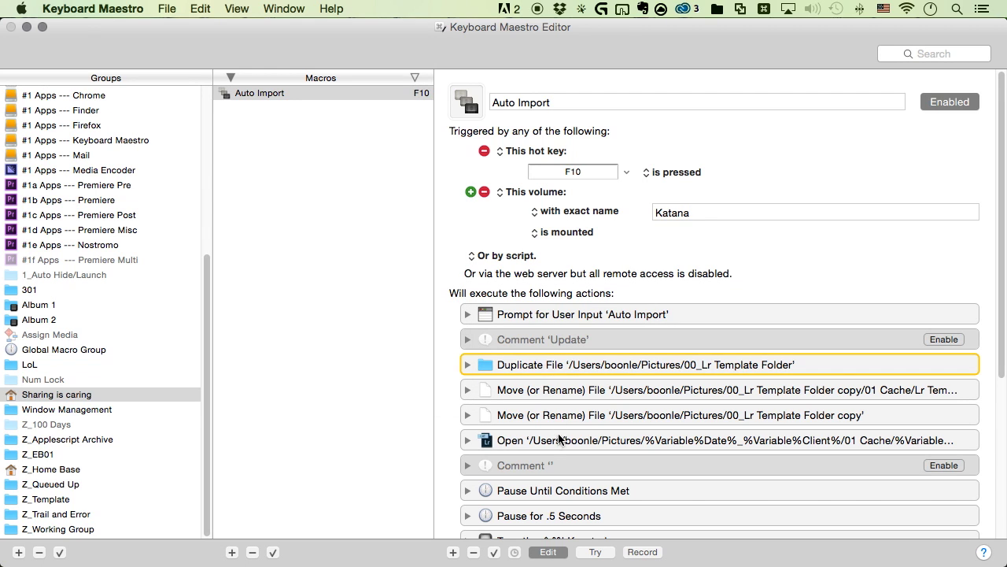
left_click(554, 436, "shift")
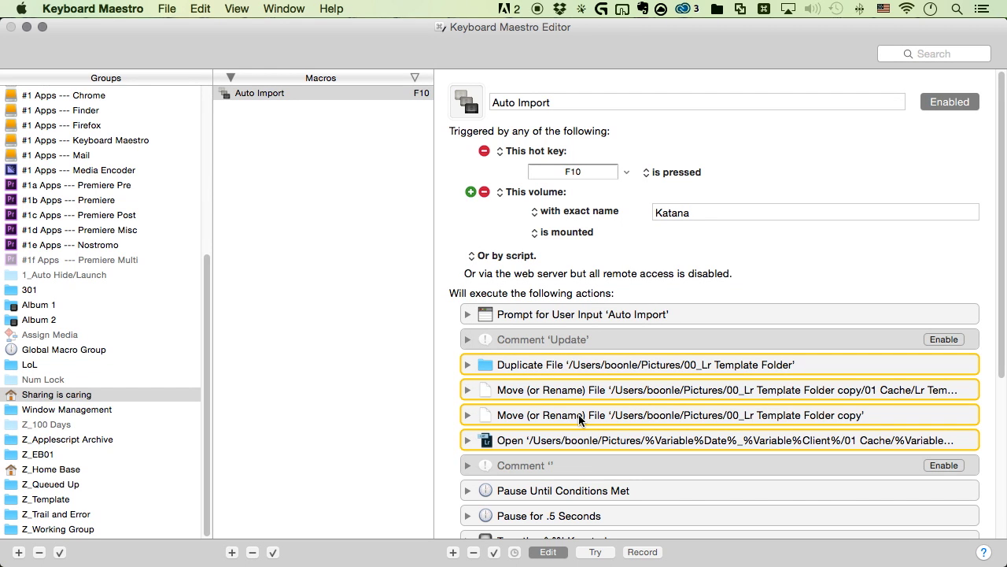
Step: Switch to Finder and move the 150412_My Wedding folder from Pictures to the Trash
key("super+Tab")
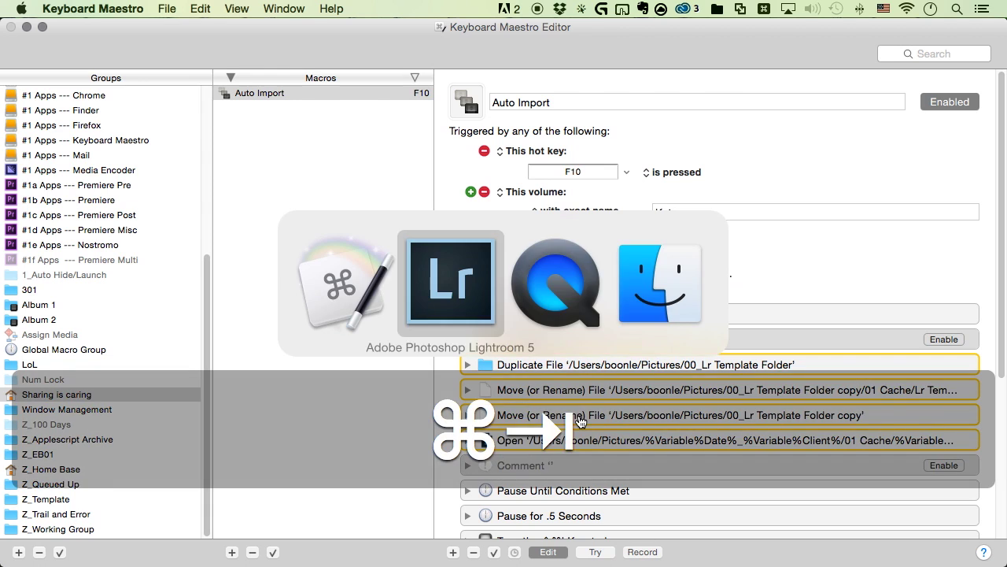
key("super+Tab")
key("super+Tab")
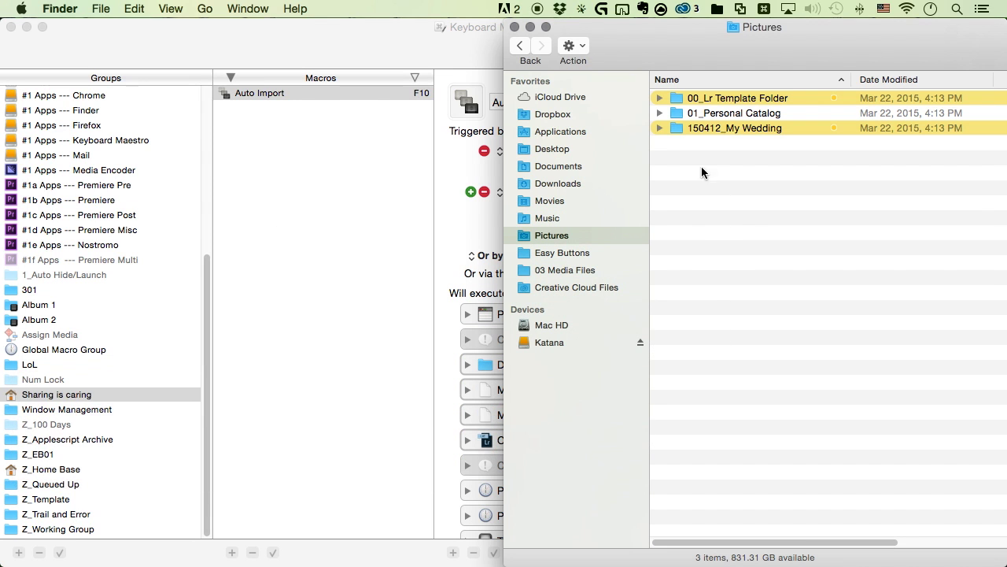
left_click(703, 130)
key("super+BackSpace")
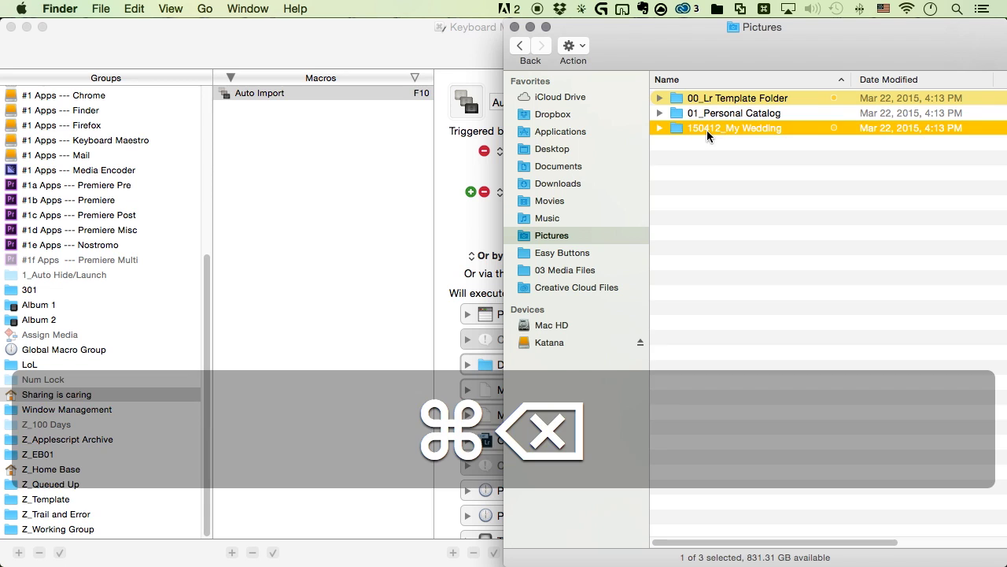
Step: Examine the subfolders and the catalog file inside 00_Lr Template Folder, and collapse the folder again
left_click(659, 97)
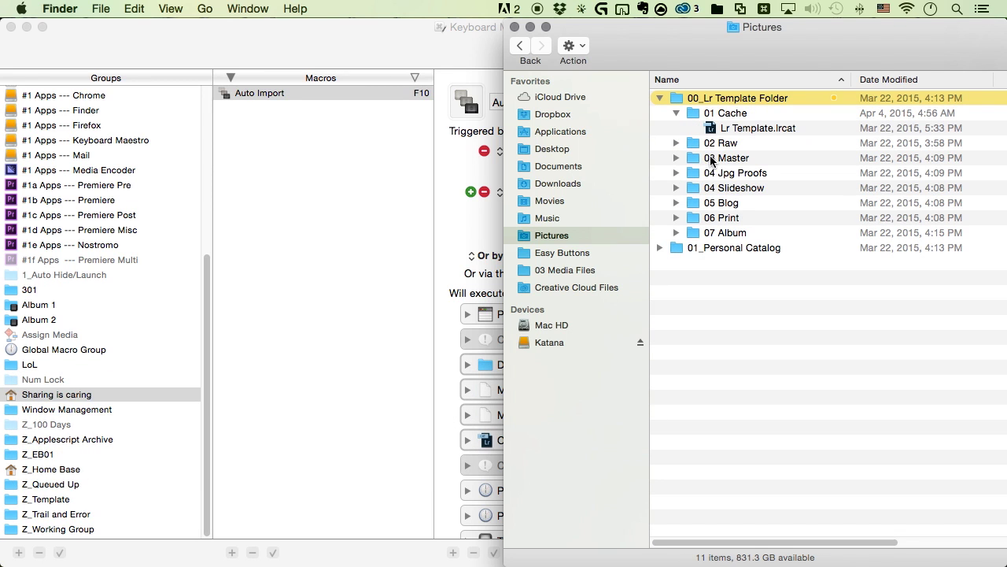
left_click(709, 97)
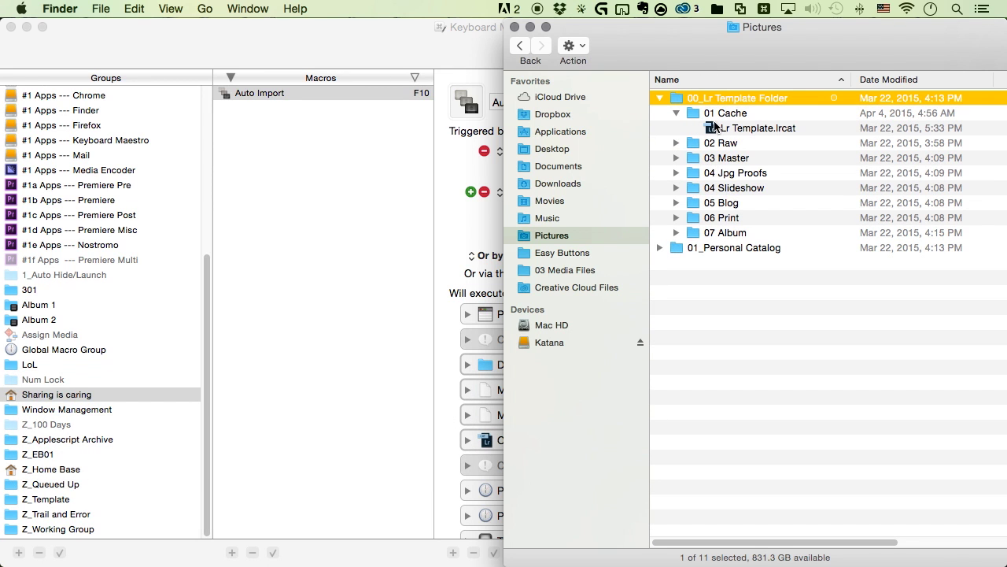
left_click(725, 130)
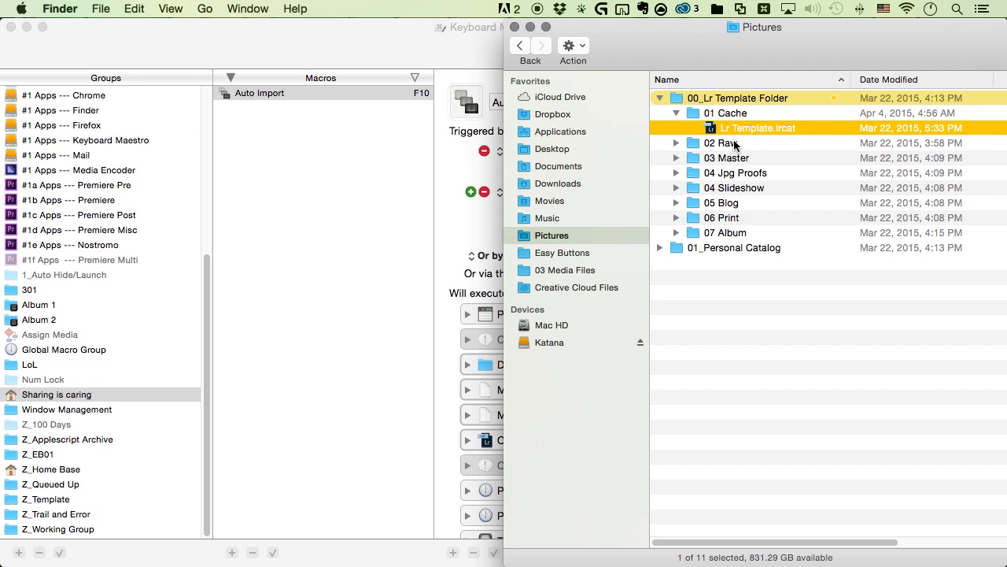
left_click(704, 96)
left_click(659, 99)
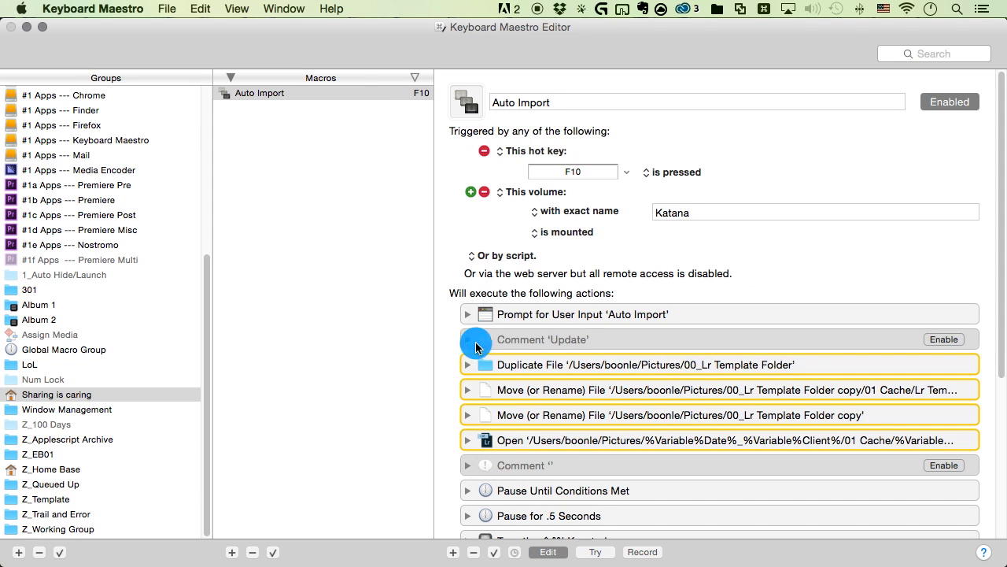
Step: Return to Keyboard Maestro and highlight the Auto Import actions from Prompt for User Input through the Lightroom Open action
left_click(469, 335)
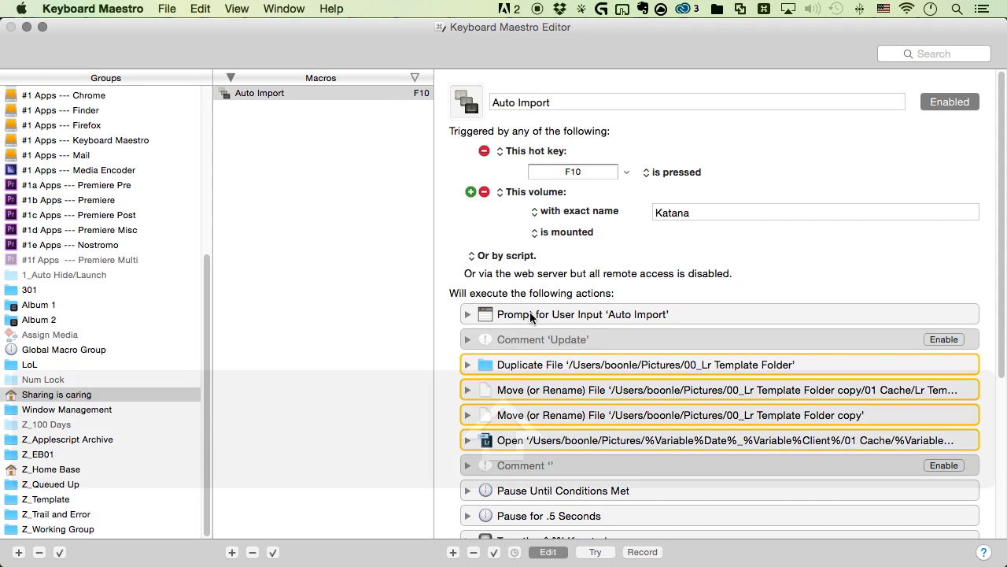
left_click(530, 311, "shift")
left_click(559, 363, "shift")
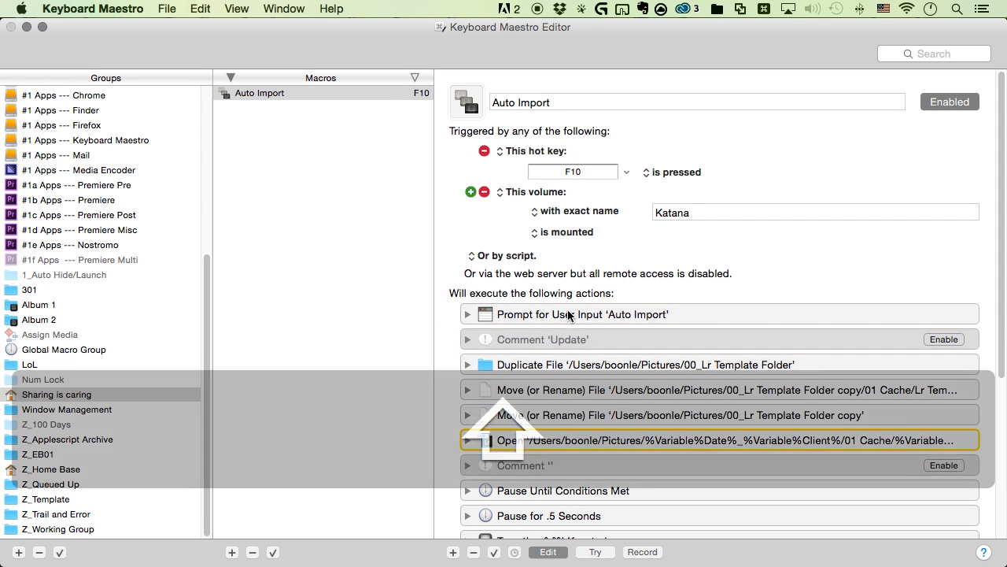
left_click(568, 314, "shift")
left_click(309, 163)
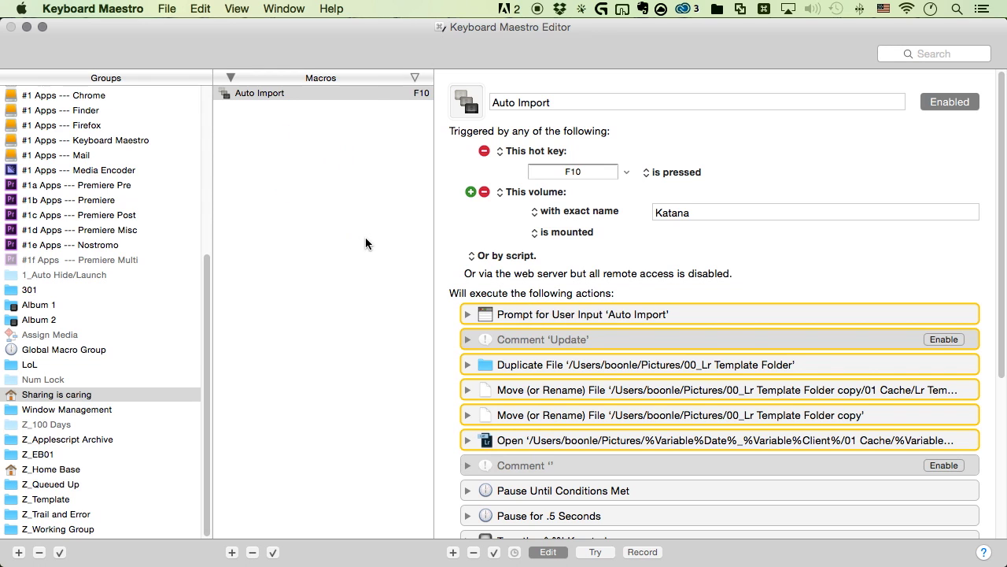
Step: Create a macro named "temp" and add a Prompt for User Input action titled "temp" to it
key("super+n")
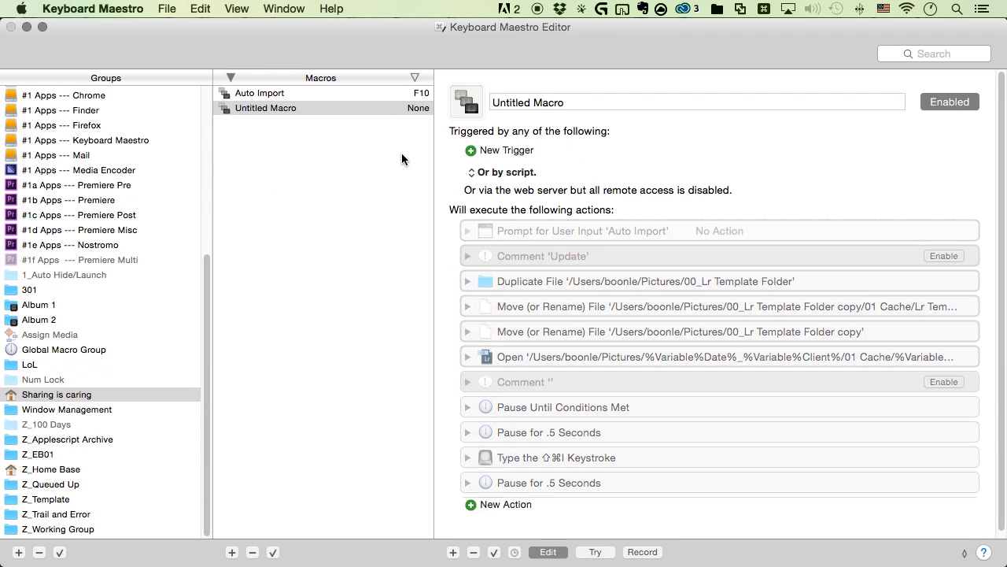
type("temp")
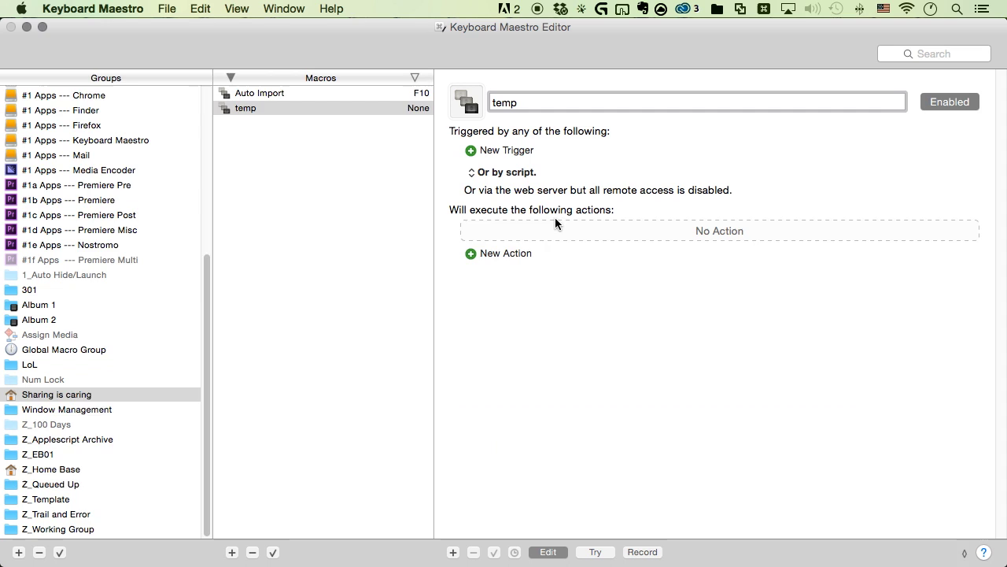
key("super+k")
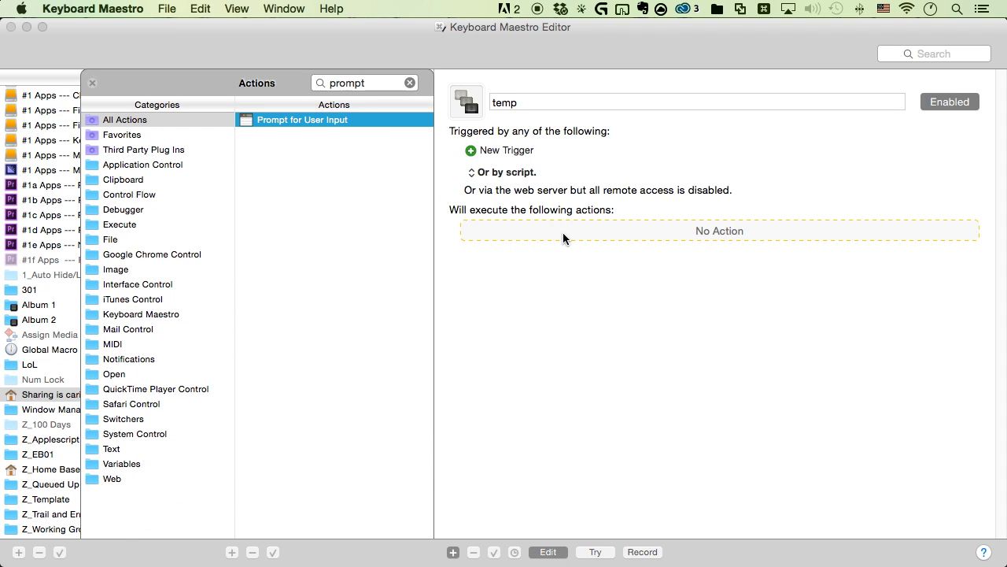
left_click_drag(248, 124, 440, 228)
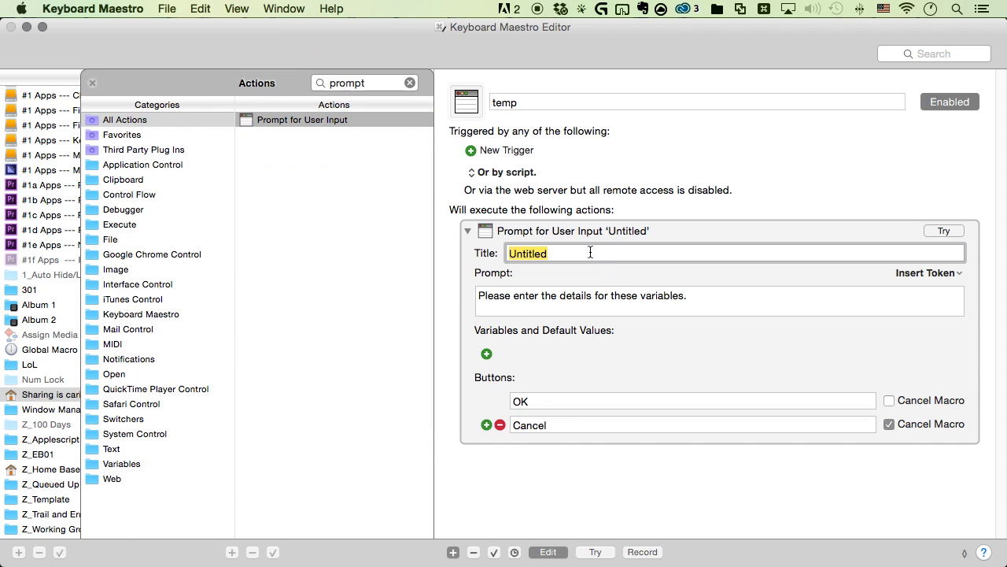
type("temp")
key("Tab")
key("Tab")
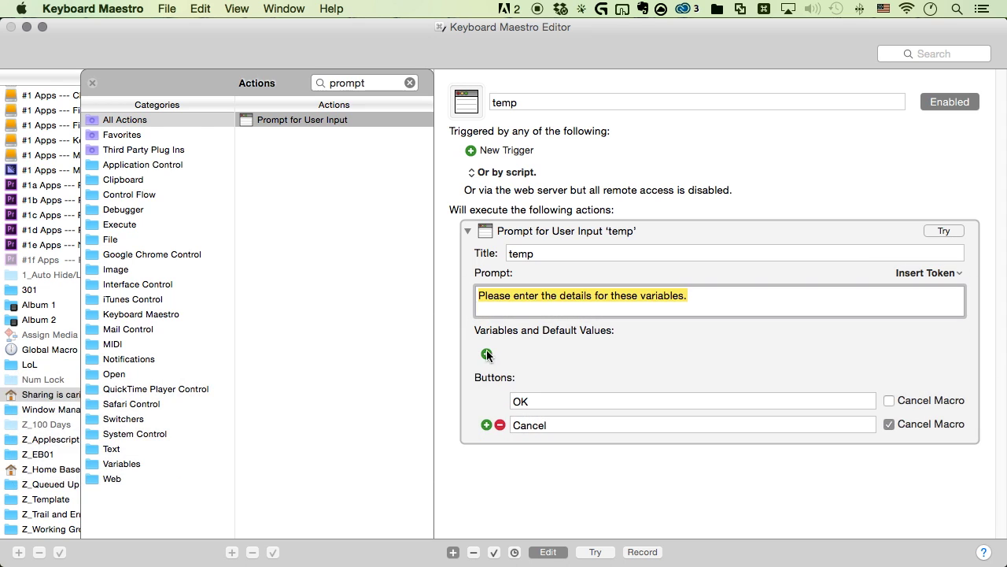
Step: Add two variables named Client and Date to the user input prompt
left_click(487, 354)
type("Clien")
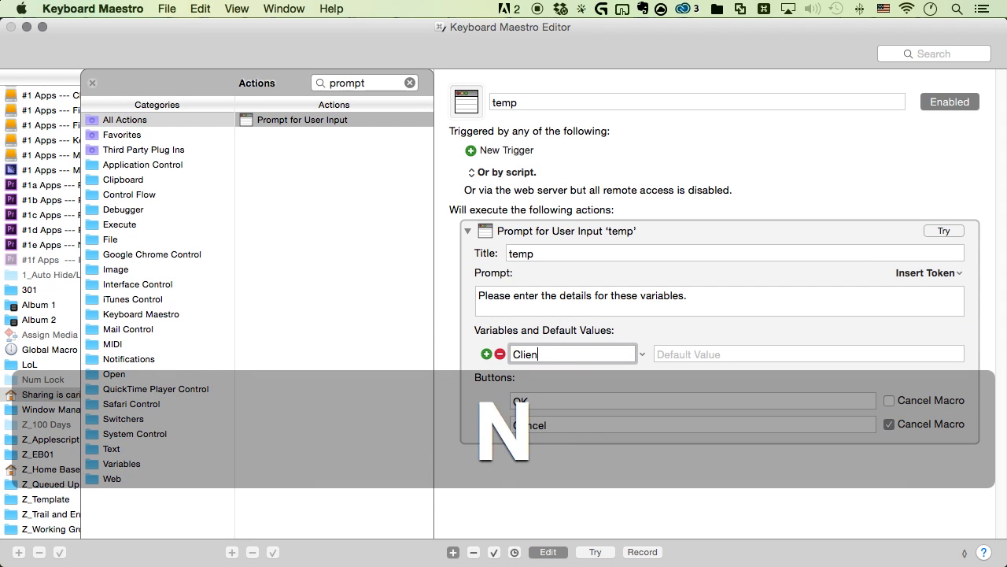
type("t")
left_click(487, 354)
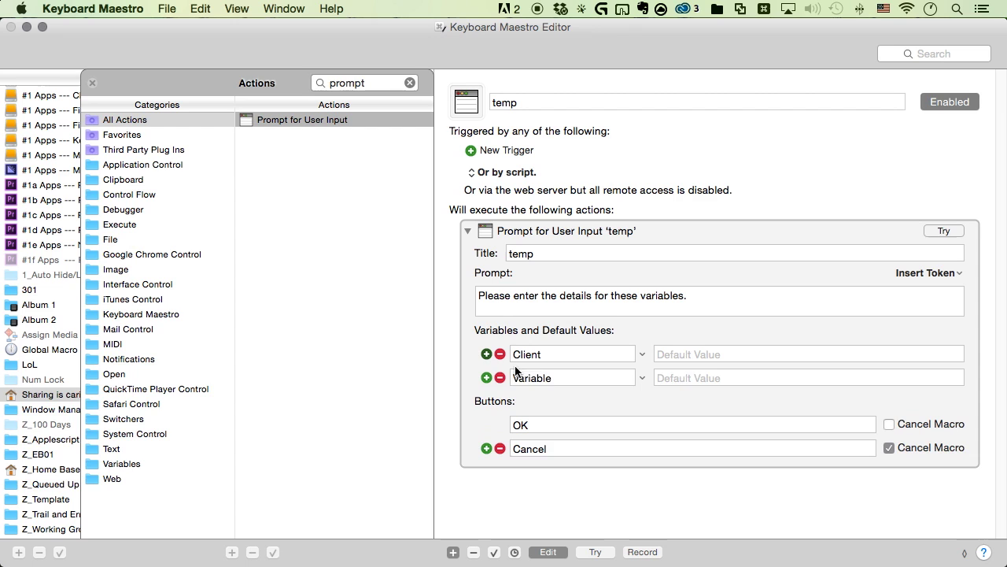
type("Date")
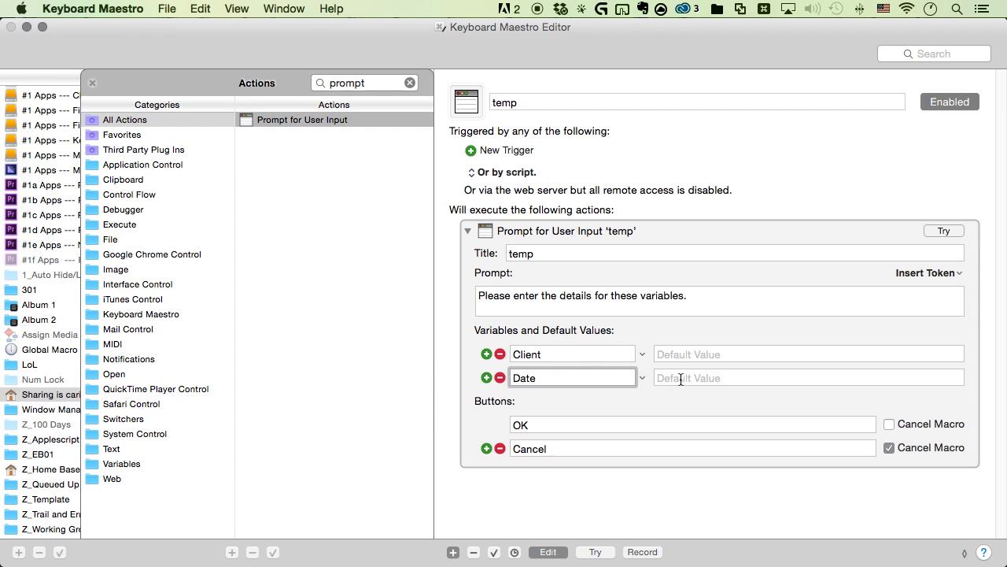
Step: Insert the Formatted (ICU) Date Time token as the Date variable's default value
left_click(674, 378)
left_click(195, 8)
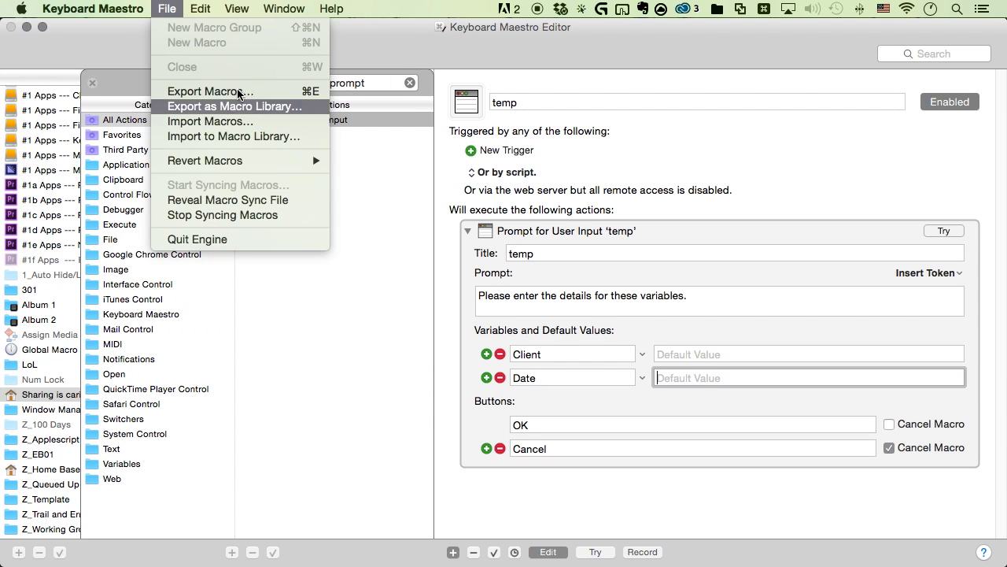
mouse_move(329, 181)
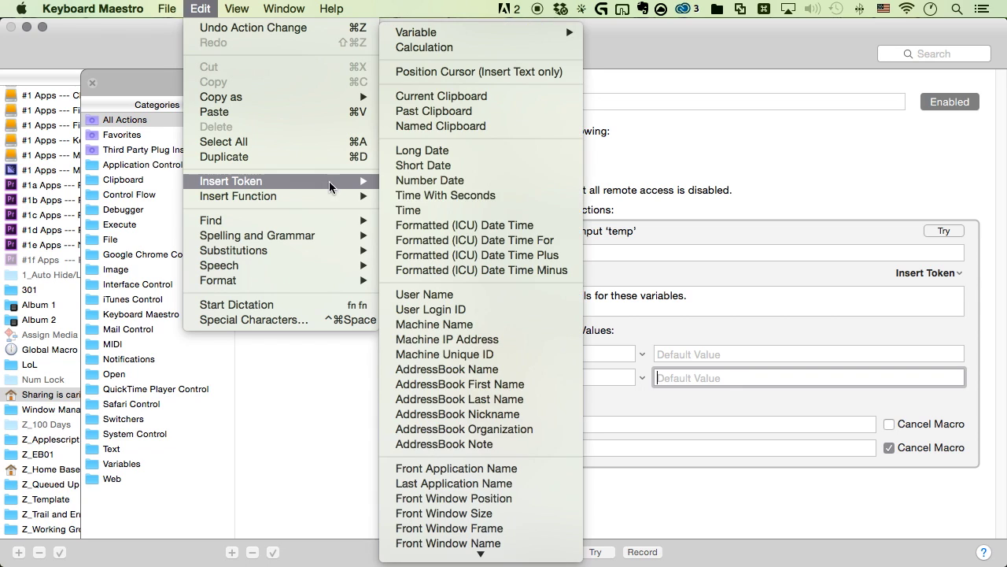
left_click(491, 227)
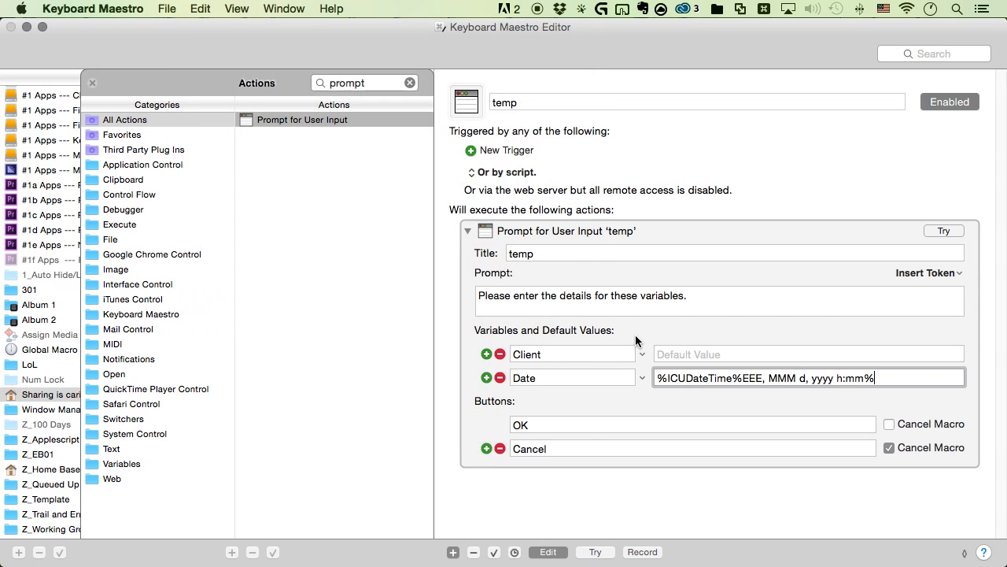
Step: Change the date format in the Date variable's default value to yyMMdd
left_click_drag(744, 378, 865, 378)
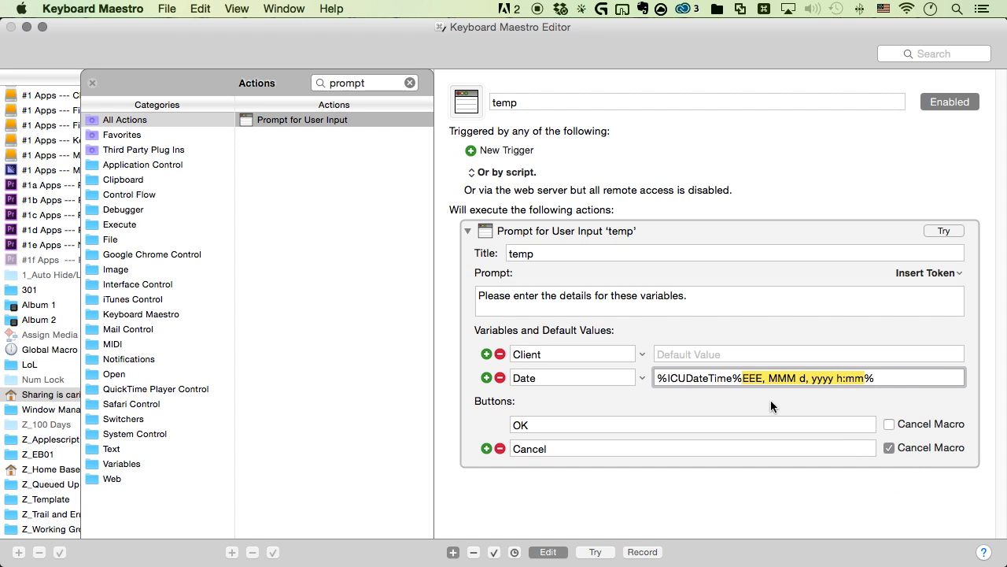
type("yyMM")
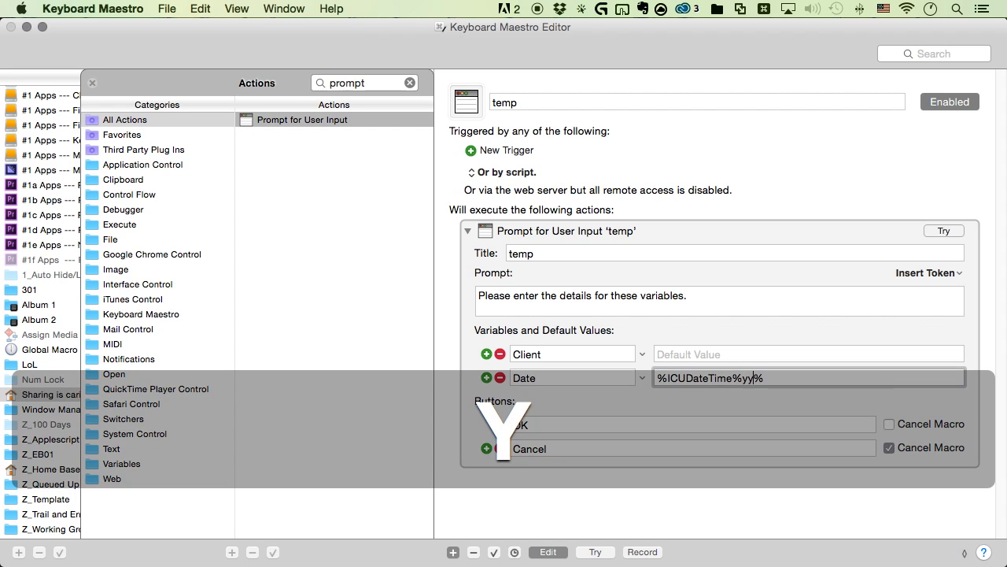
type("dd")
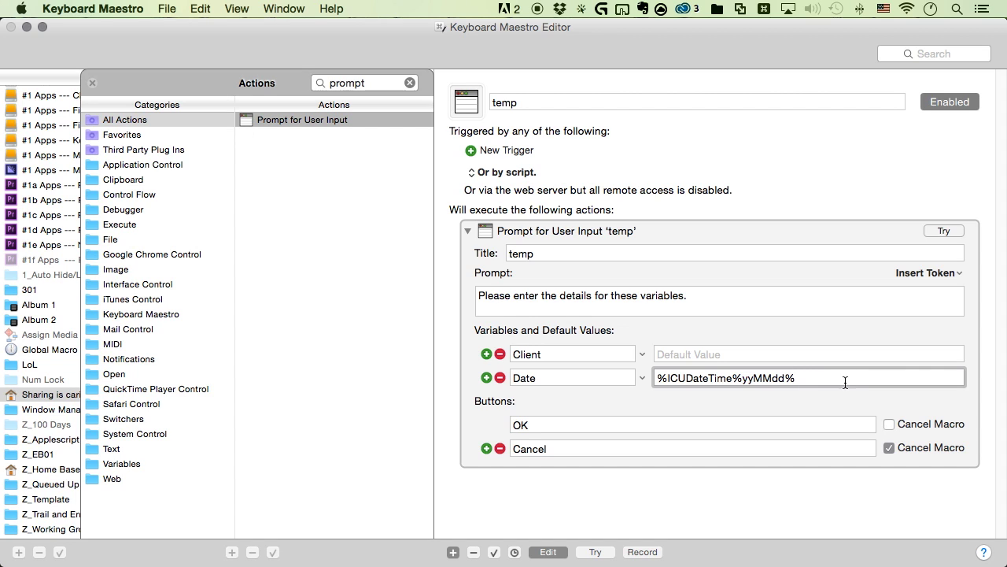
Step: Search the action list for "file" and add a Duplicate a File action to the temp macro
left_click_drag(381, 80, 284, 80)
type("file")
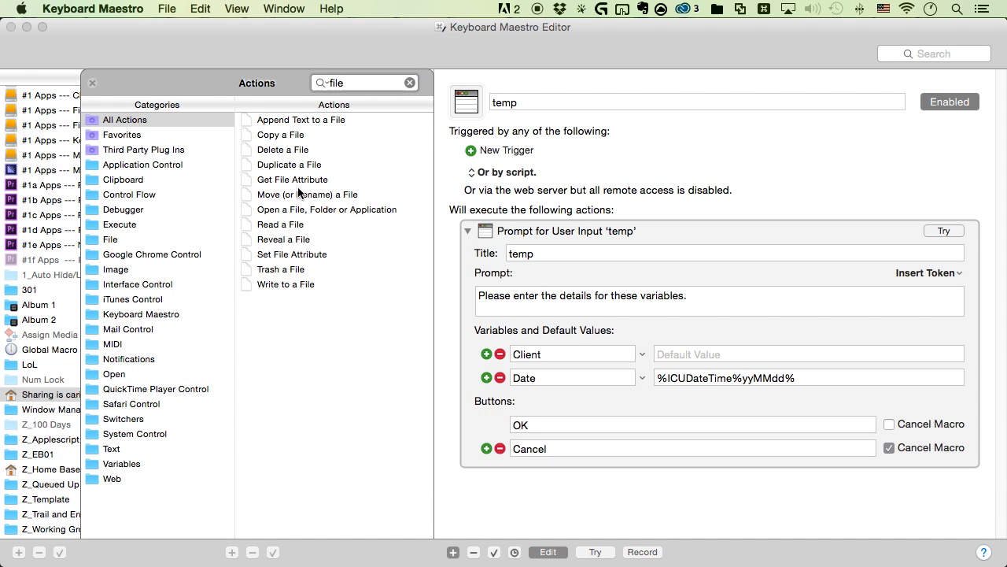
double_click(293, 164)
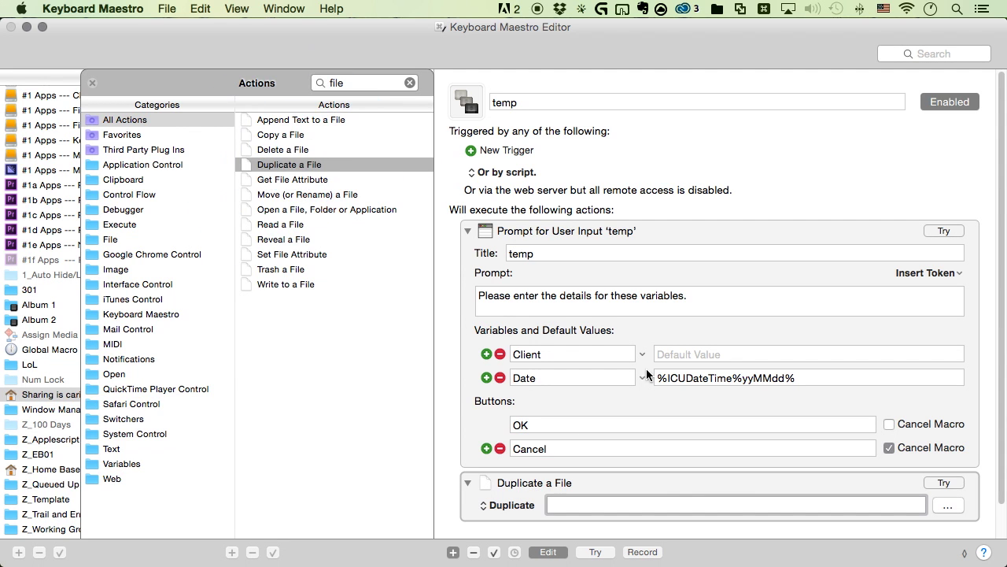
Step: Set 00_Lr Template Folder from the Pictures folder as the item to duplicate in the Duplicate a File action
key("ctrl+alt+Left")
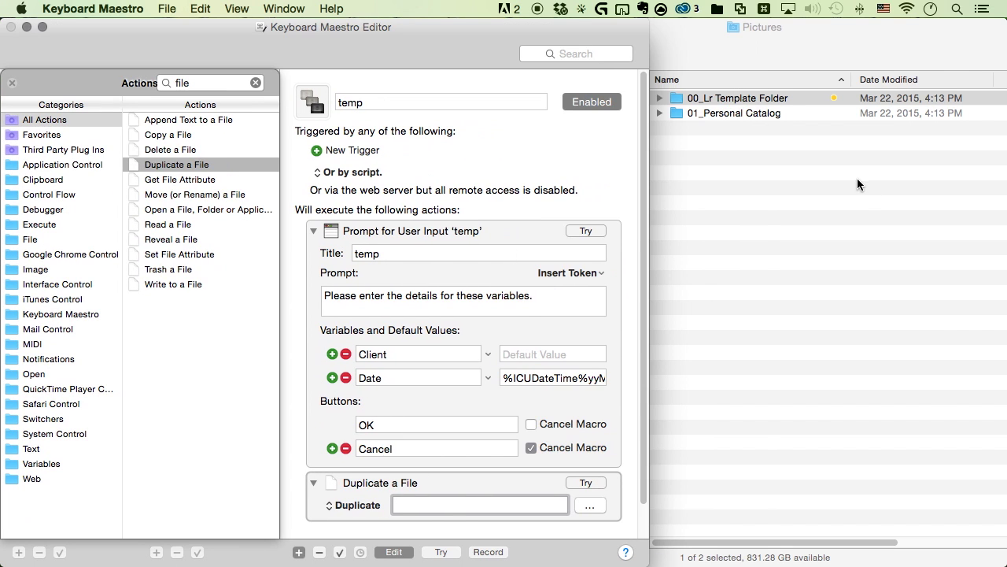
left_click(858, 184)
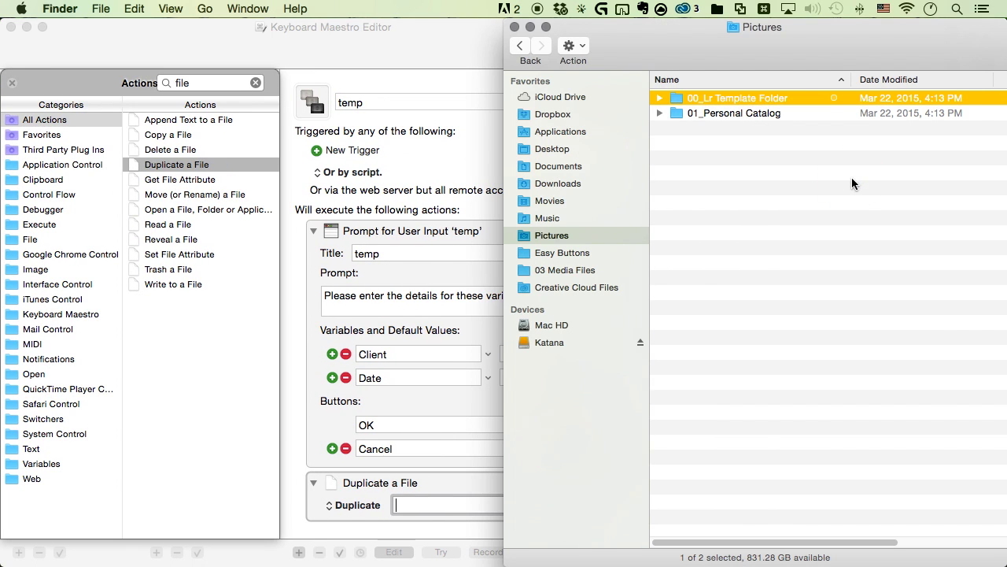
left_click(409, 511)
left_click(704, 146)
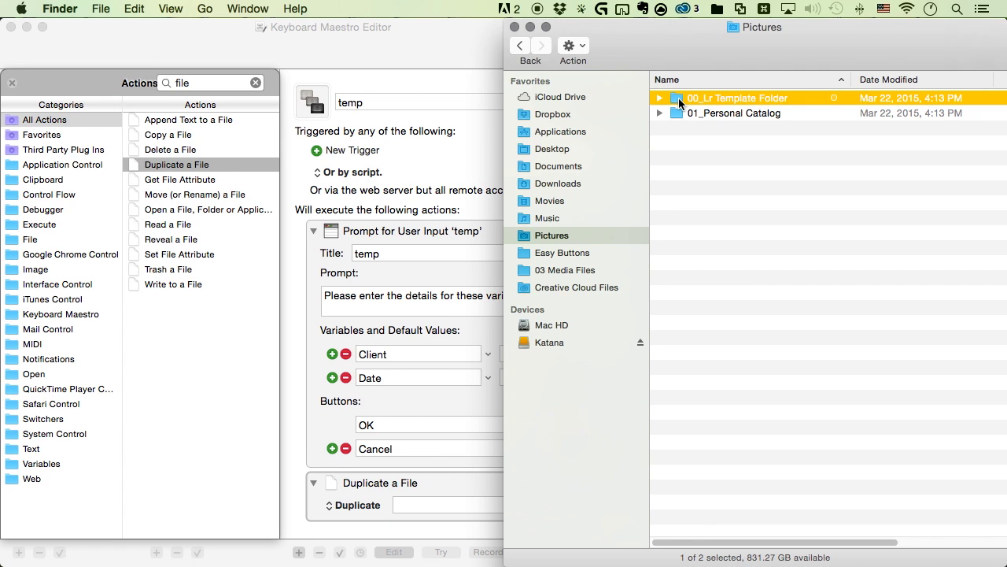
left_click_drag(679, 103, 452, 510)
left_click(470, 484)
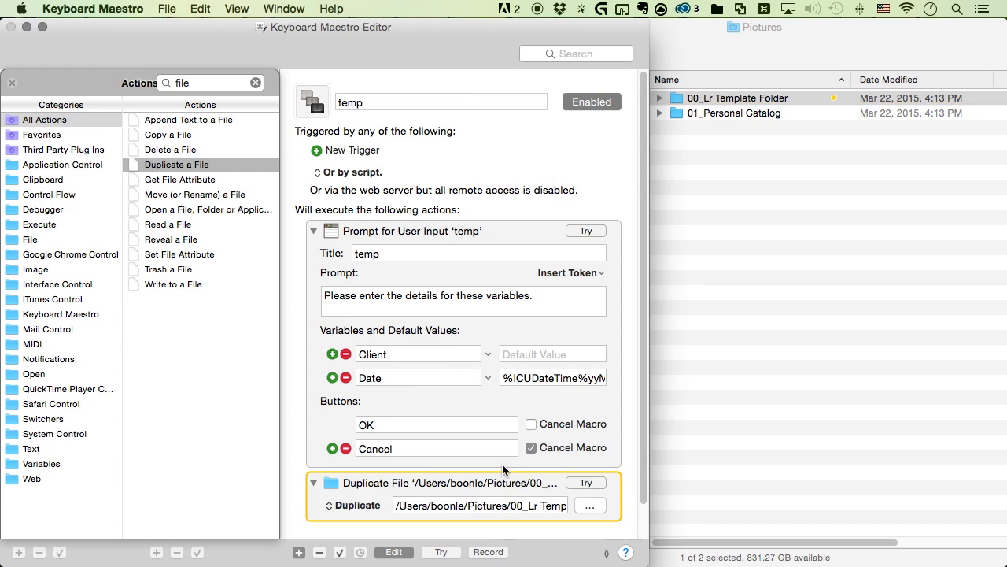
Step: Run the Duplicate File action on its own and select Lr Template.lrcat inside 01 Cache of the 00_Lr Template Folder copy
left_click(584, 480)
left_click(712, 118)
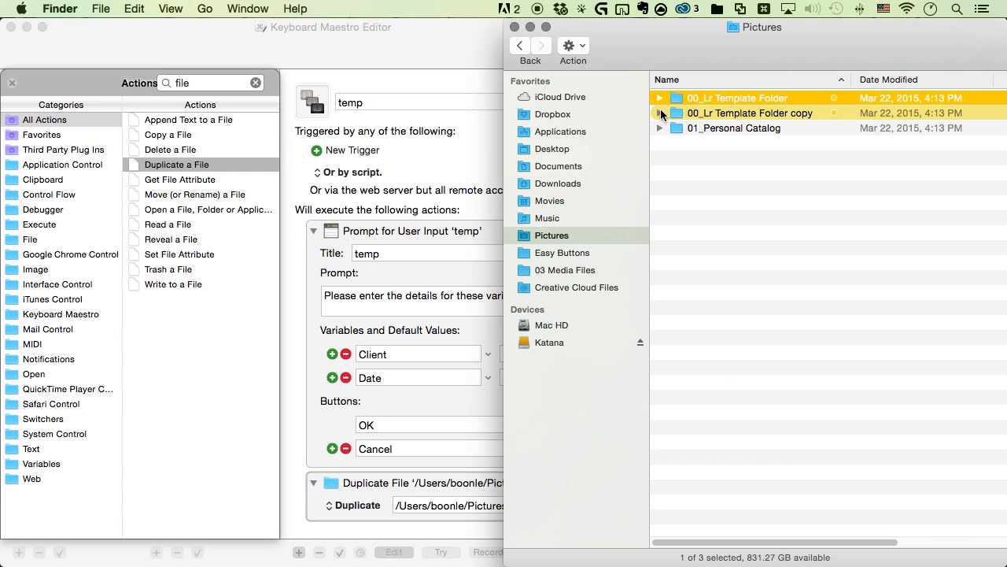
left_click(659, 113)
left_click(729, 144)
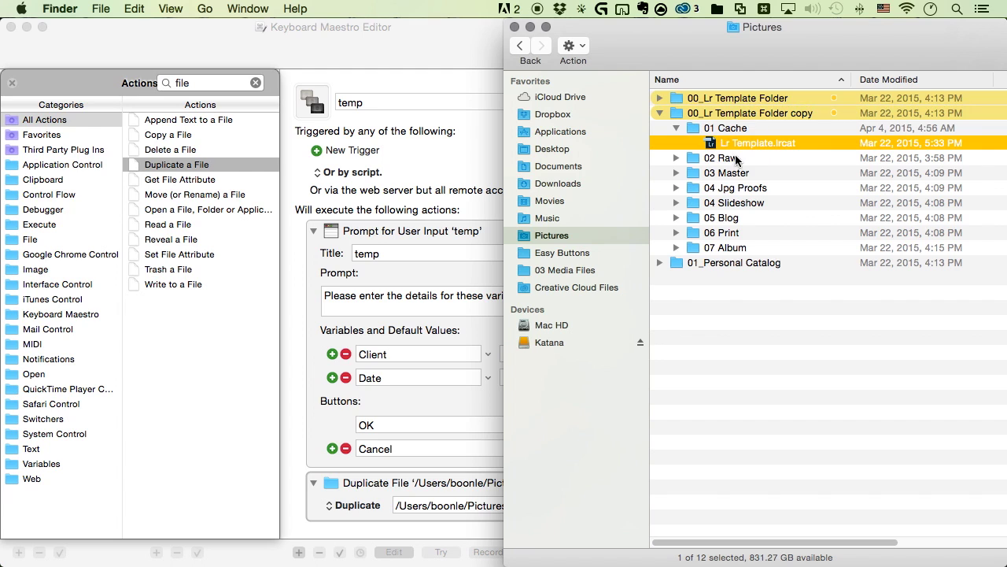
Step: Add a Move (or Rename) a File action with the copied folder's Lr Template.lrcat as its source
scroll(444, 352, "down", 3)
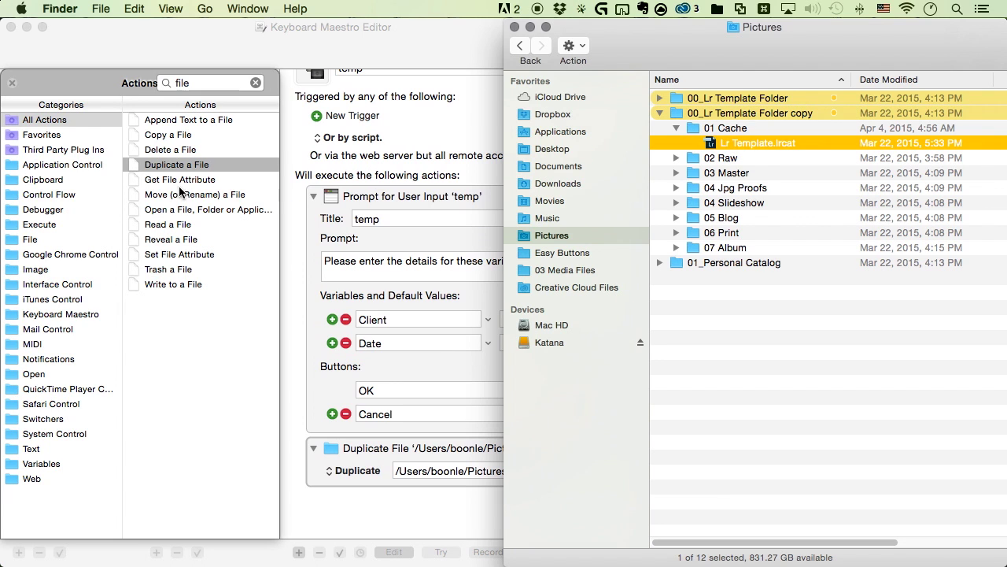
double_click(181, 194)
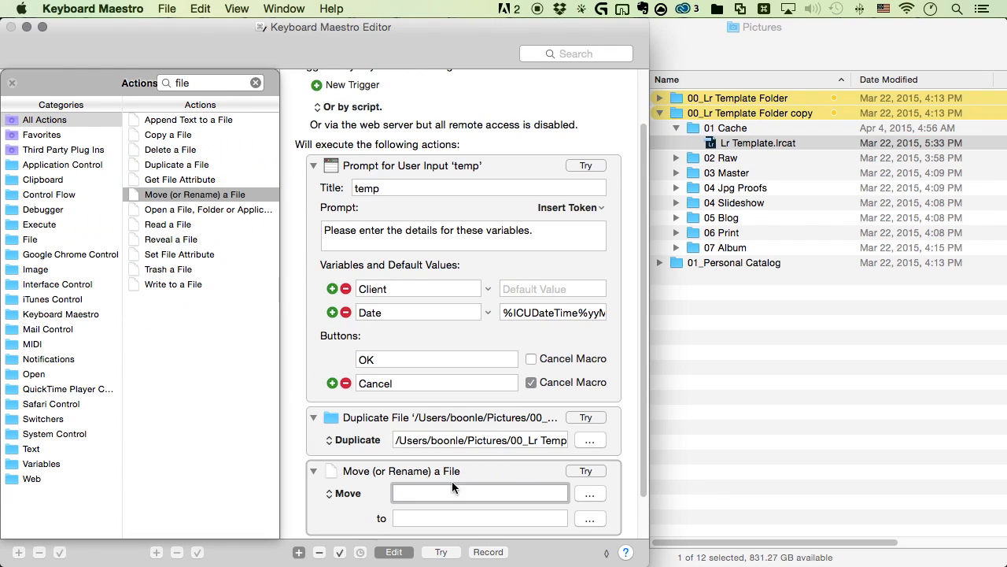
left_click_drag(712, 150, 548, 486)
Step: Copy the catalog's source path into the rename action's destination and remove "Lr Template" from it, keeping the .lrcat extension
key("cmd+c")
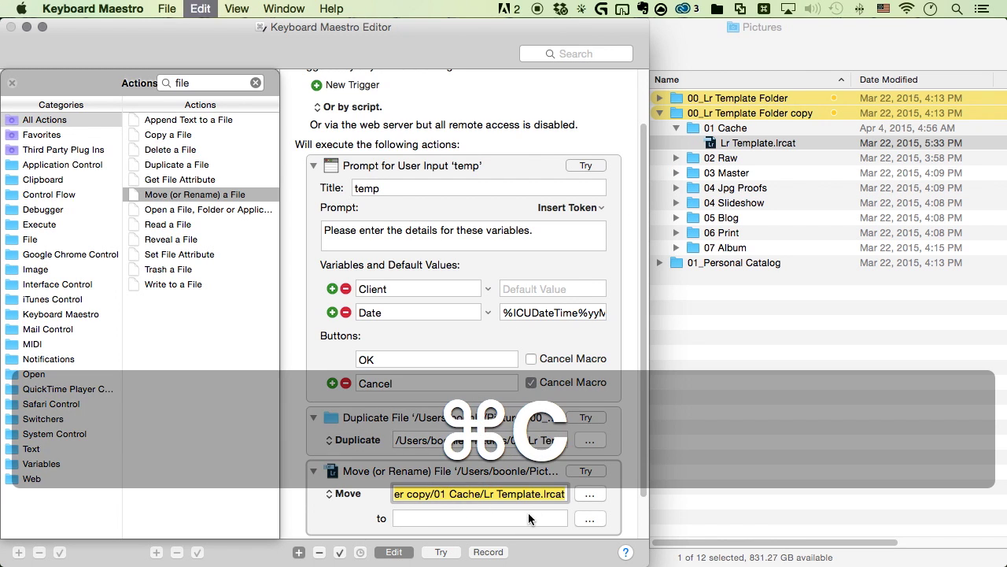
left_click(526, 517)
key("cmd+v")
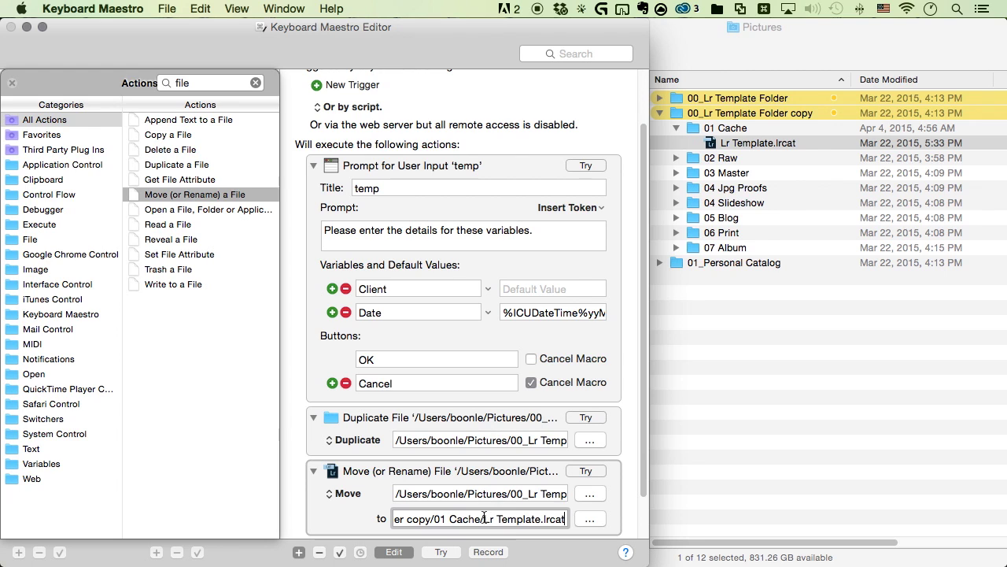
left_click_drag(484, 517, 540, 518)
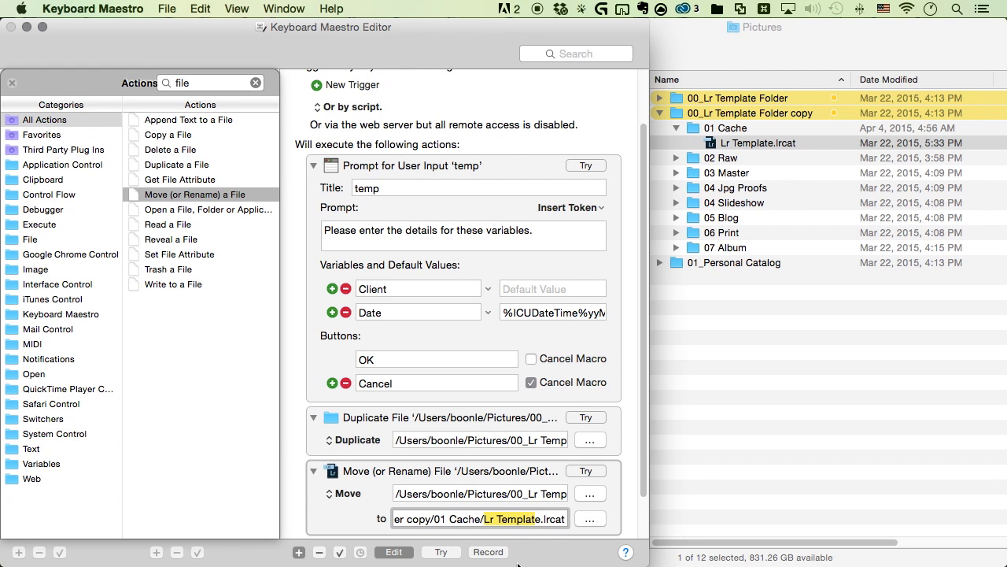
key("BackSpace")
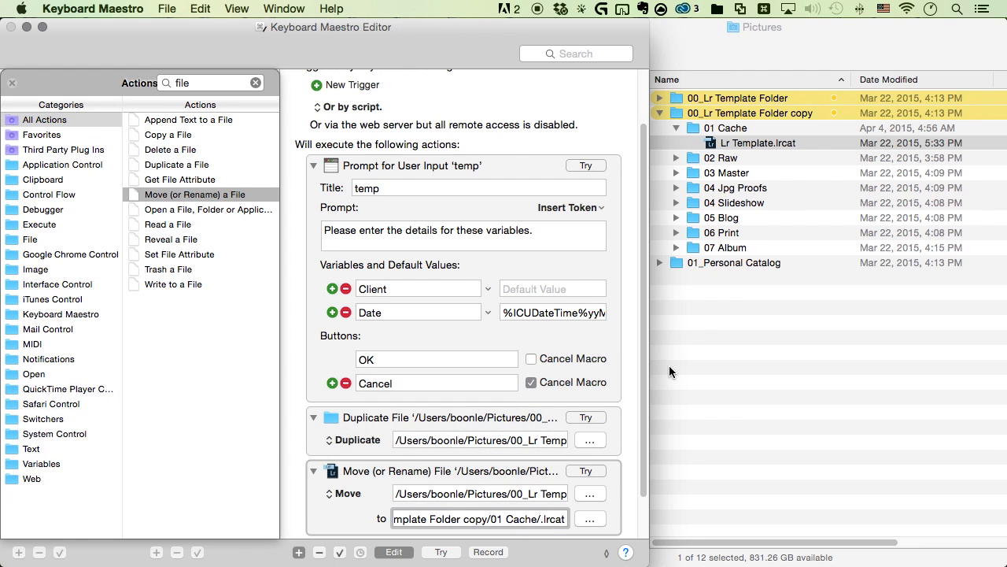
Step: Insert the Date variable token before .lrcat in the catalog rename destination
left_click(200, 9)
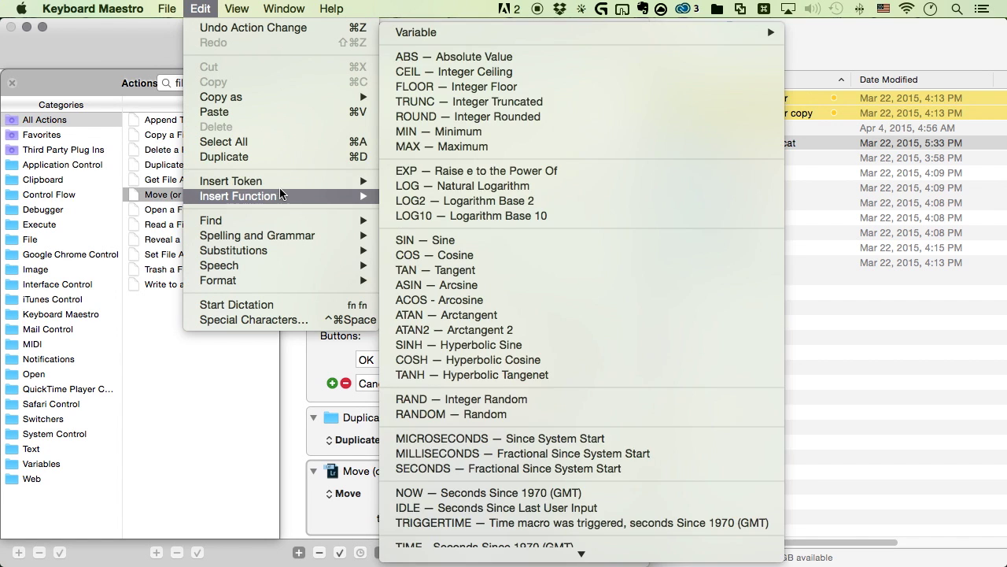
mouse_move(302, 181)
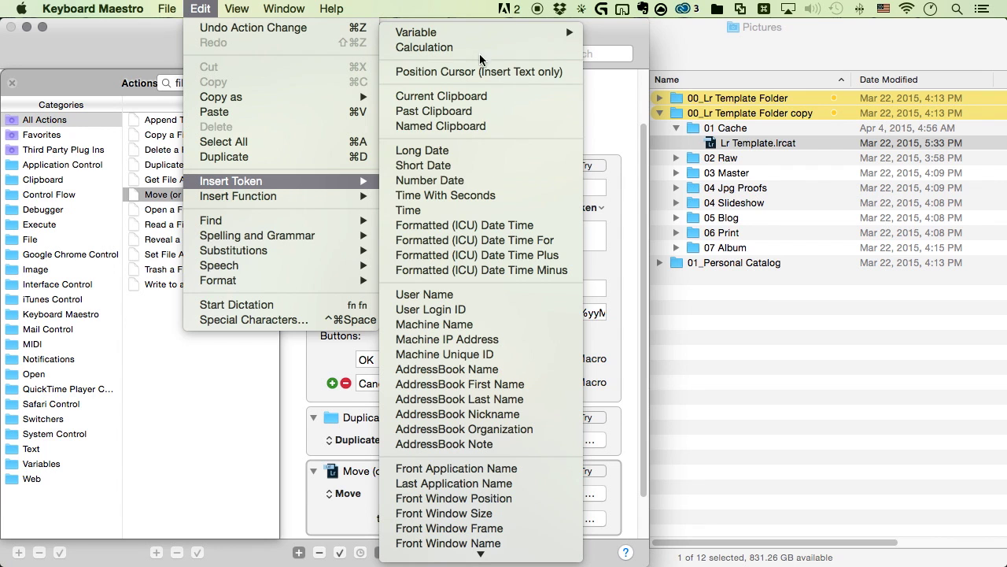
mouse_move(496, 38)
key("d")
scroll(660, 336, "down", 4)
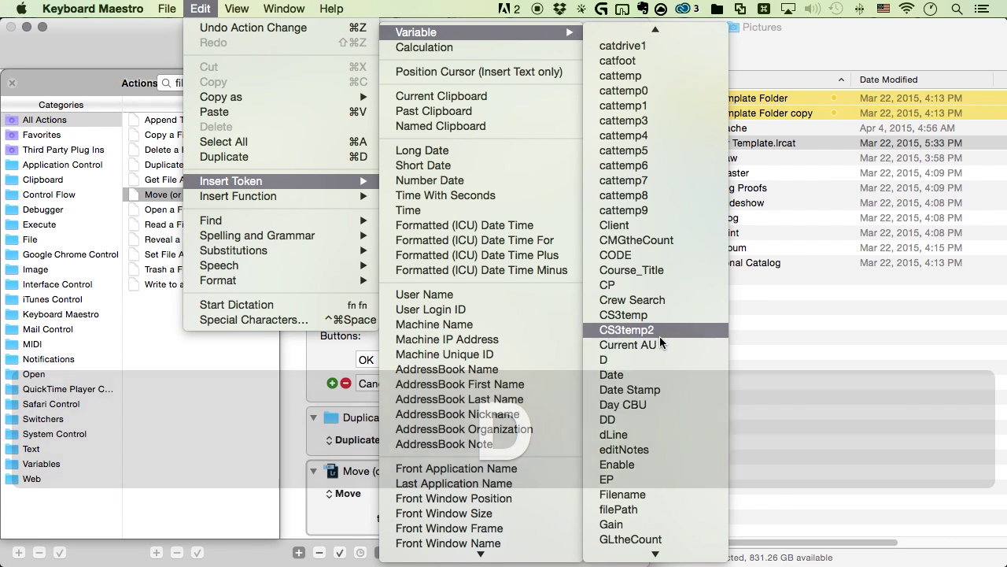
left_click(639, 375)
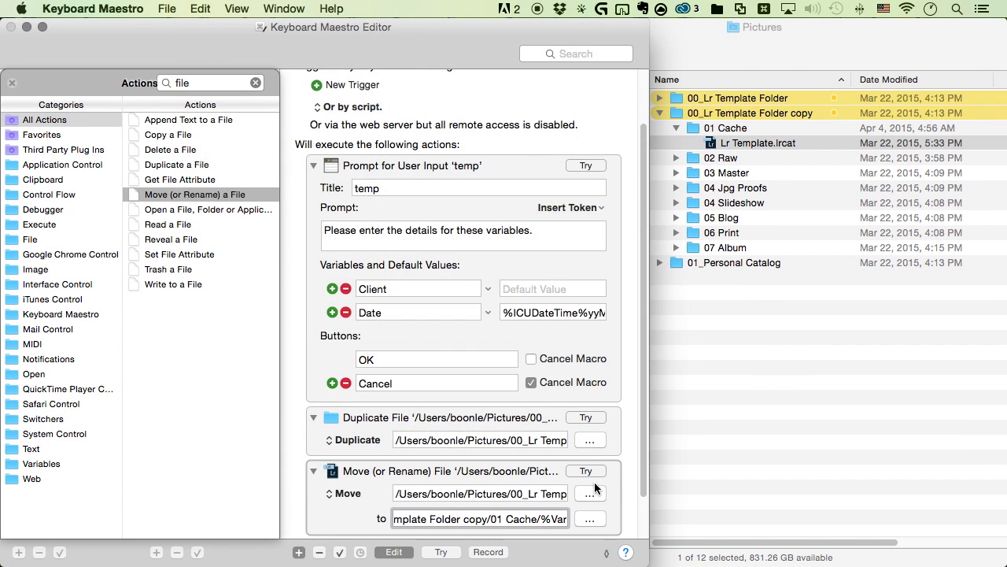
type(".lrcat")
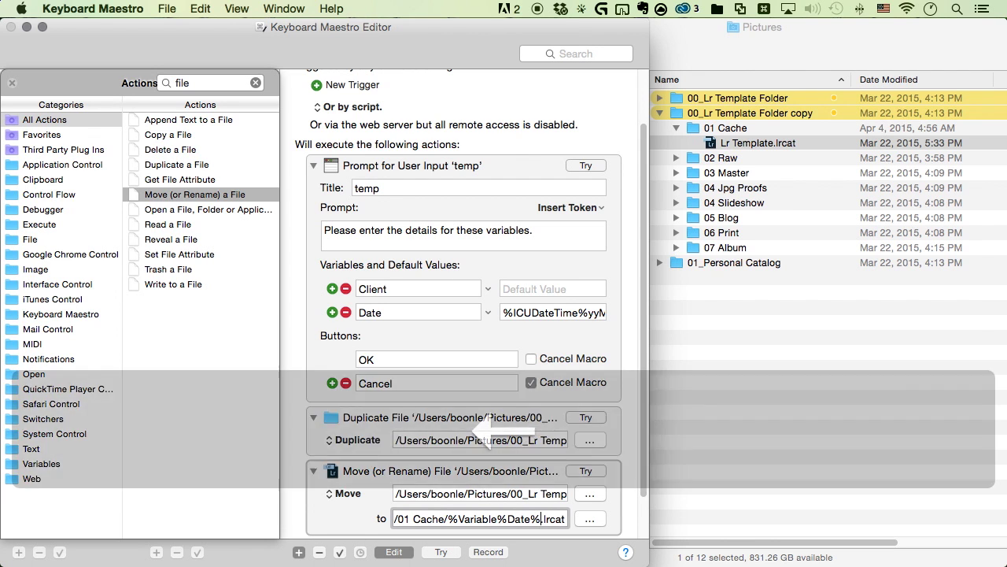
Step: Add an underscore and the Client variable token after the Date token in the catalog's destination name, and run the rename action
type("_")
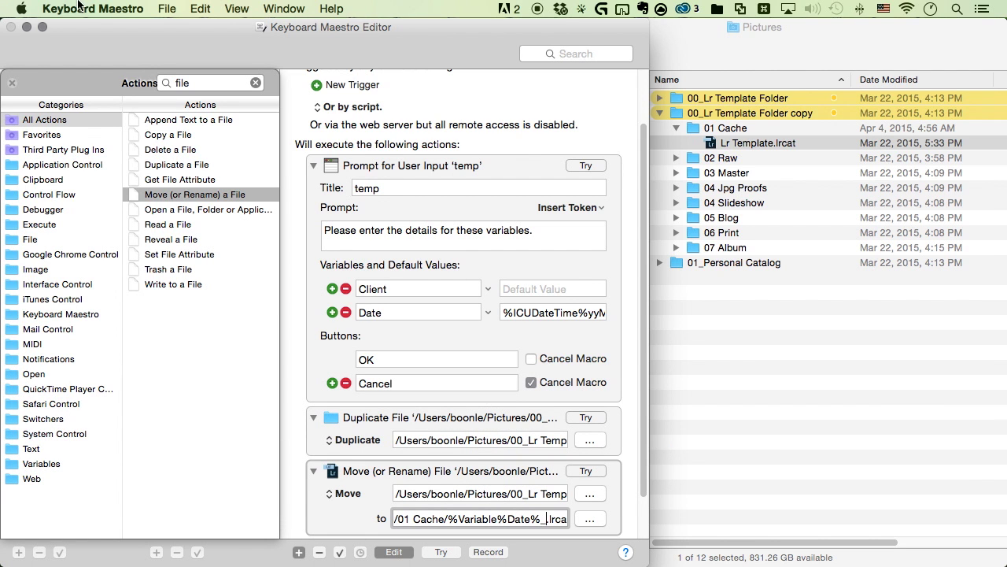
left_click(200, 8)
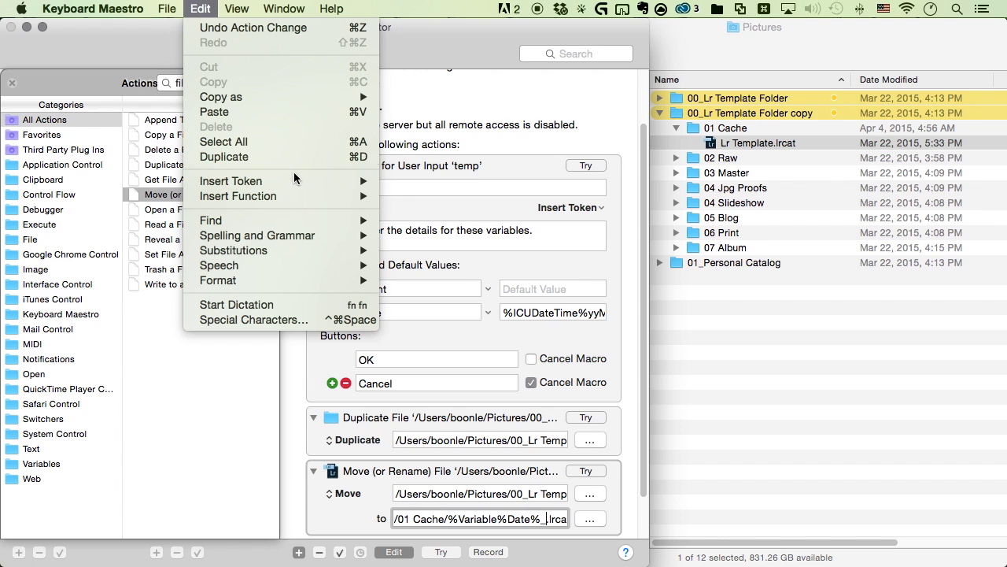
mouse_move(359, 181)
mouse_move(537, 41)
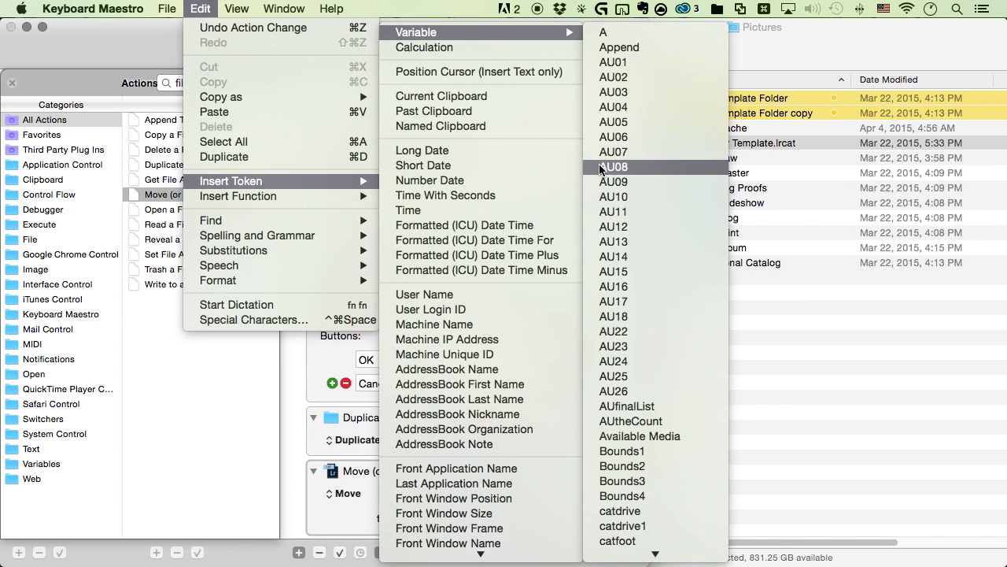
key("d")
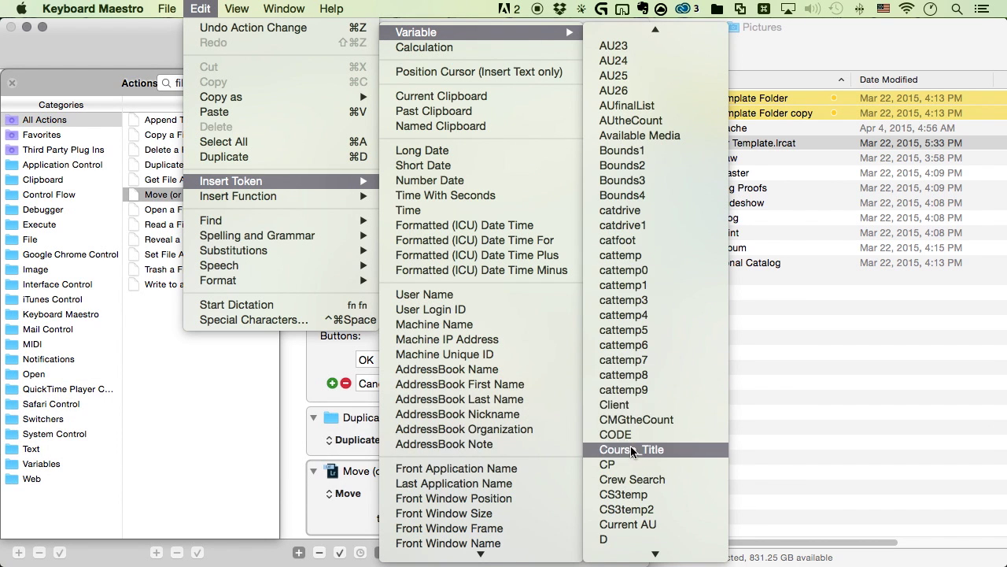
left_click(639, 405)
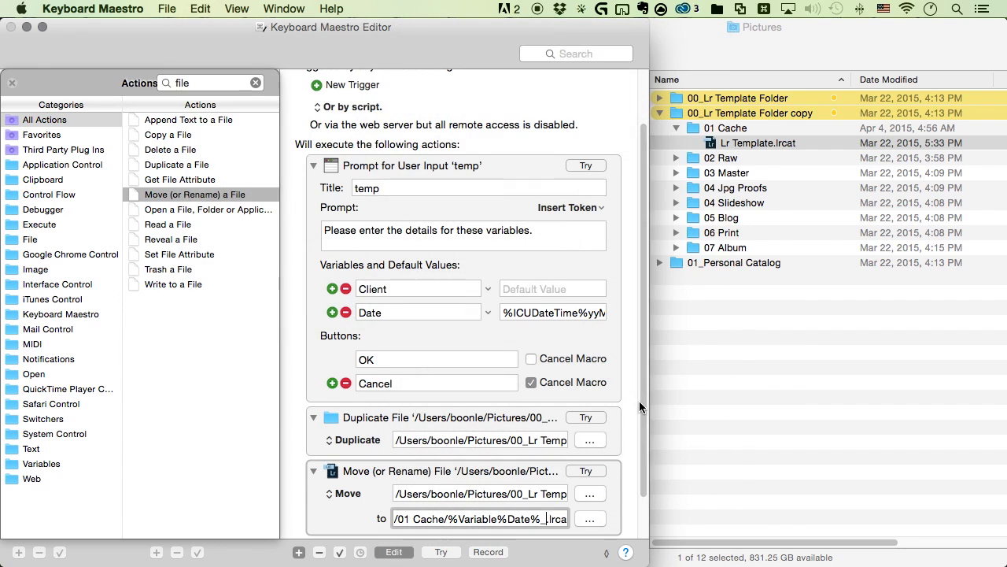
left_click(585, 472)
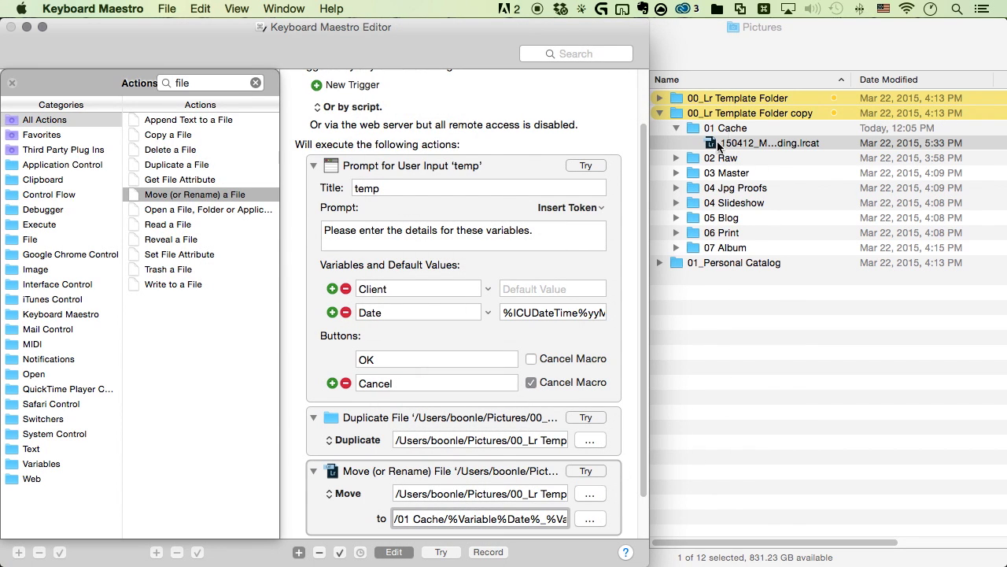
Step: Add another Move (or Rename) a File action using the 00_Lr Template Folder copy path as both source and destination
left_click(730, 116)
left_click(713, 113)
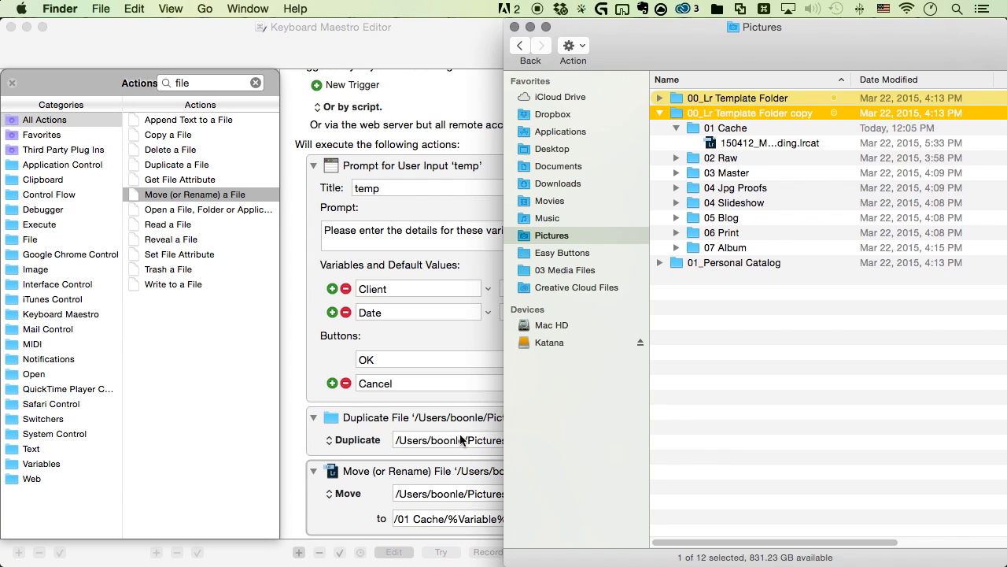
left_click(132, 195)
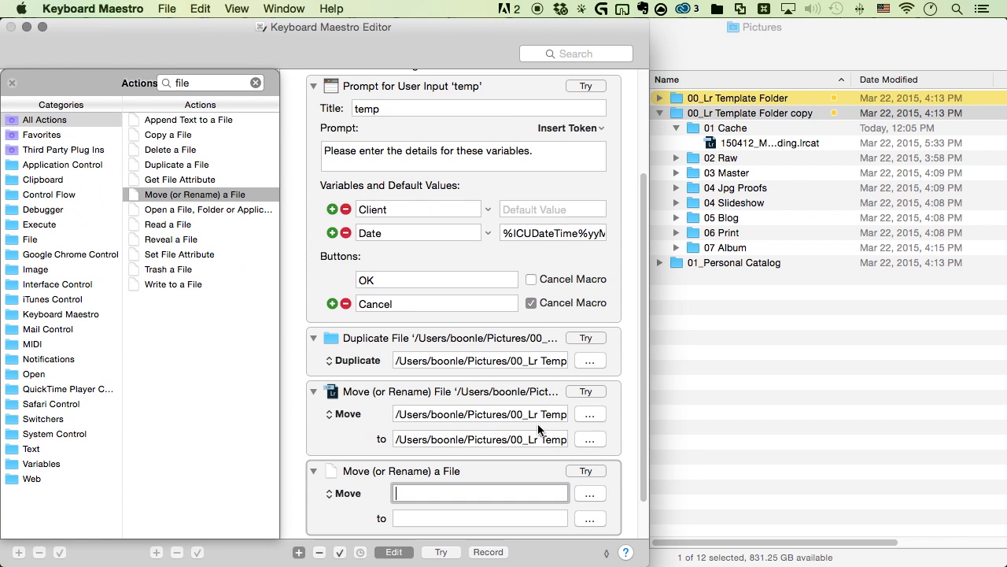
left_click_drag(678, 121, 452, 503)
key("super+c")
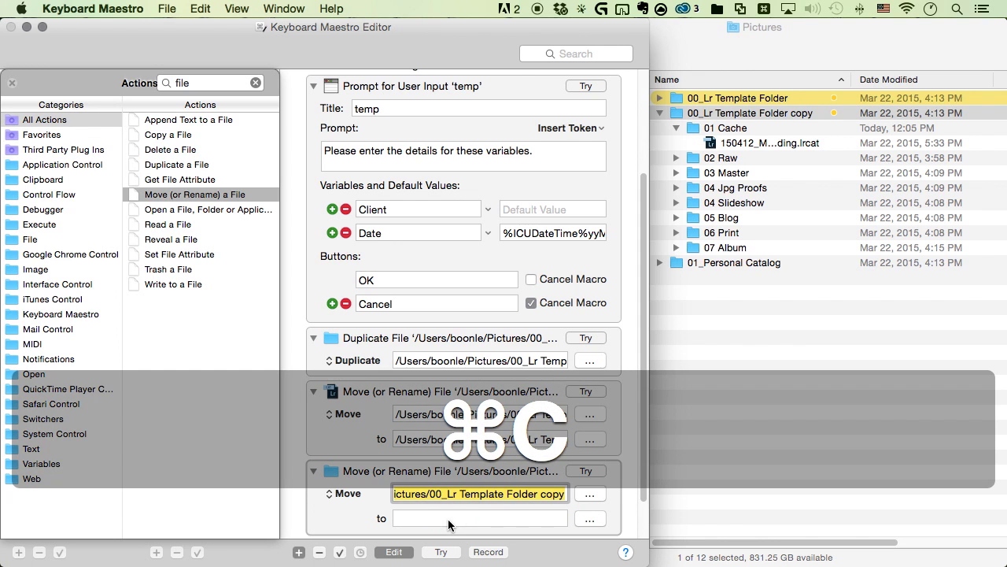
left_click(450, 518)
key("super+v")
Step: Replace "00_Lr Template Folder copy" in the folder rename destination with the Date_Client tokens copied from the catalog's destination, and run the action
left_click(519, 443)
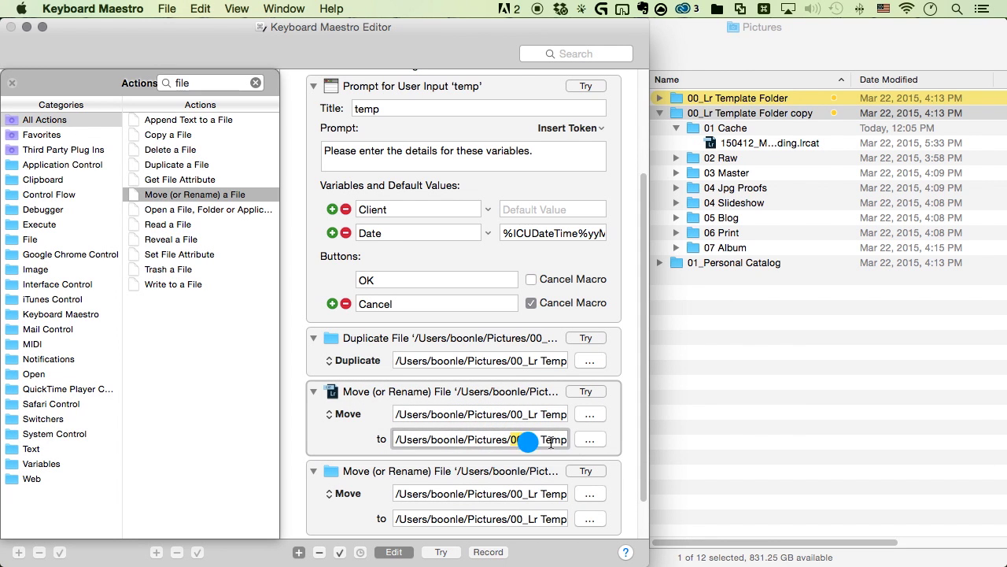
key("super+a")
key("super+v")
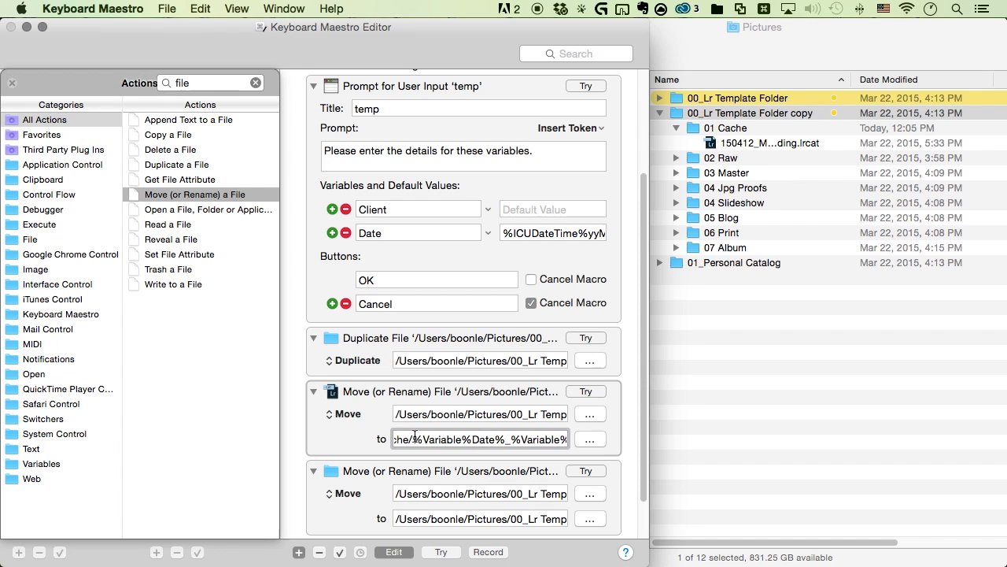
left_click_drag(414, 435, 576, 442)
key("super")
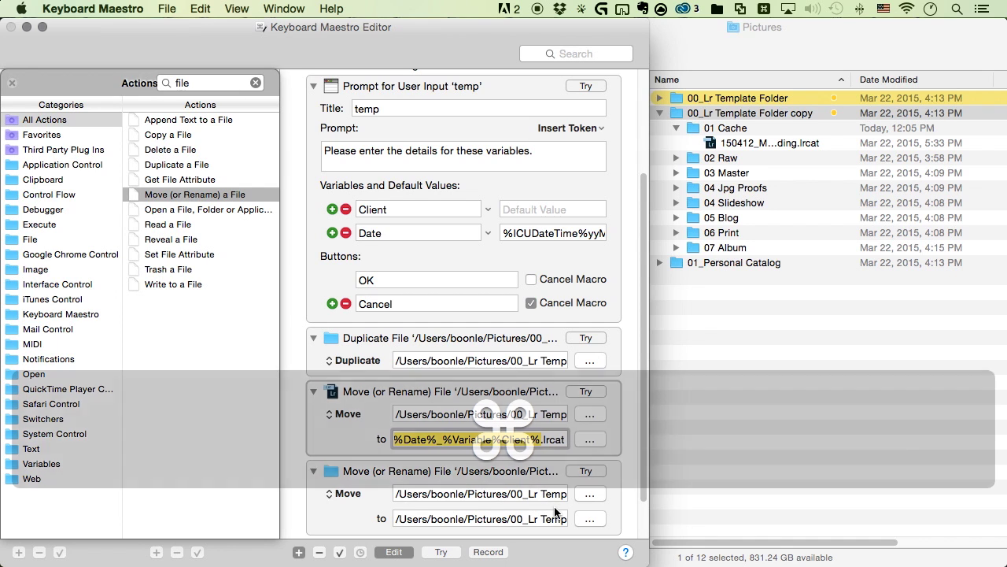
key("super+c")
left_click_drag(511, 519, 657, 528)
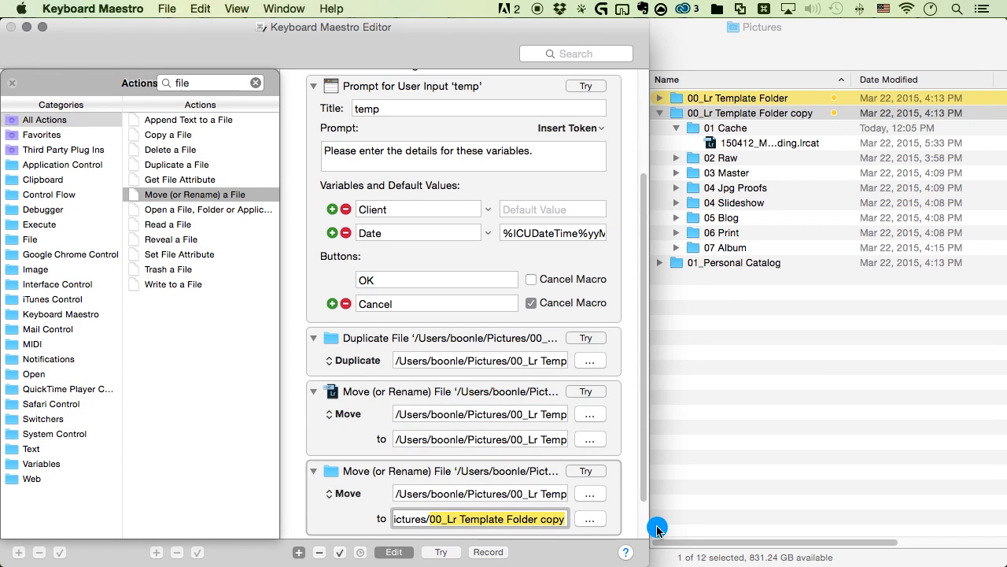
key("super+v")
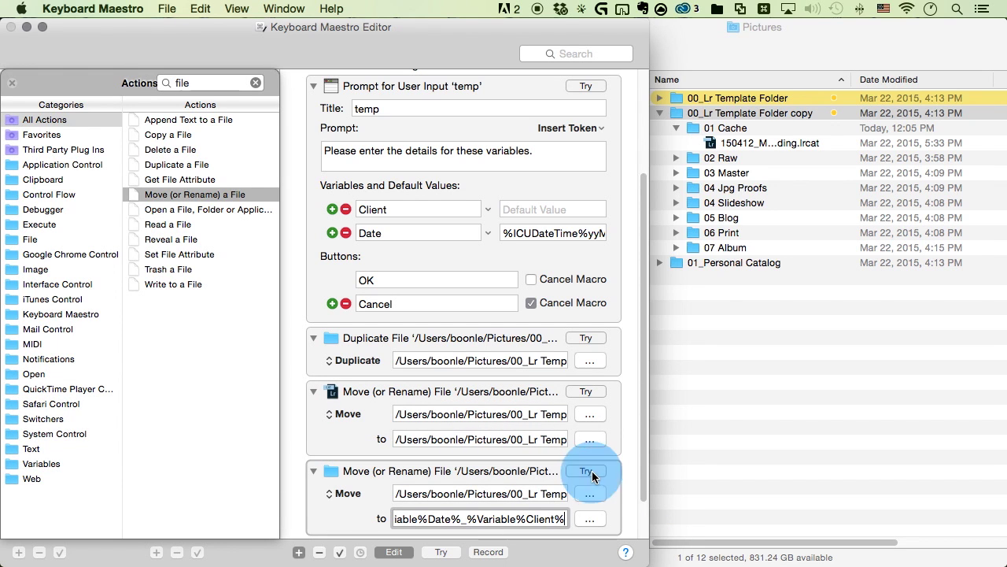
left_click(592, 471)
Step: Add an Open a File, Folder or Application action after the folder rename and give it the path of the 150412_My Wedding.lrcat catalog
left_click(724, 155)
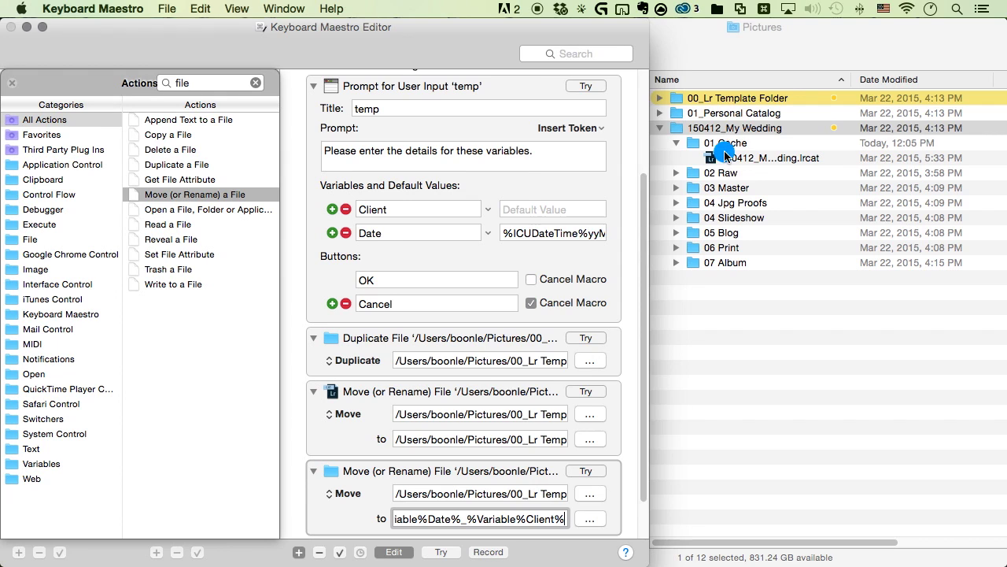
left_click(734, 158)
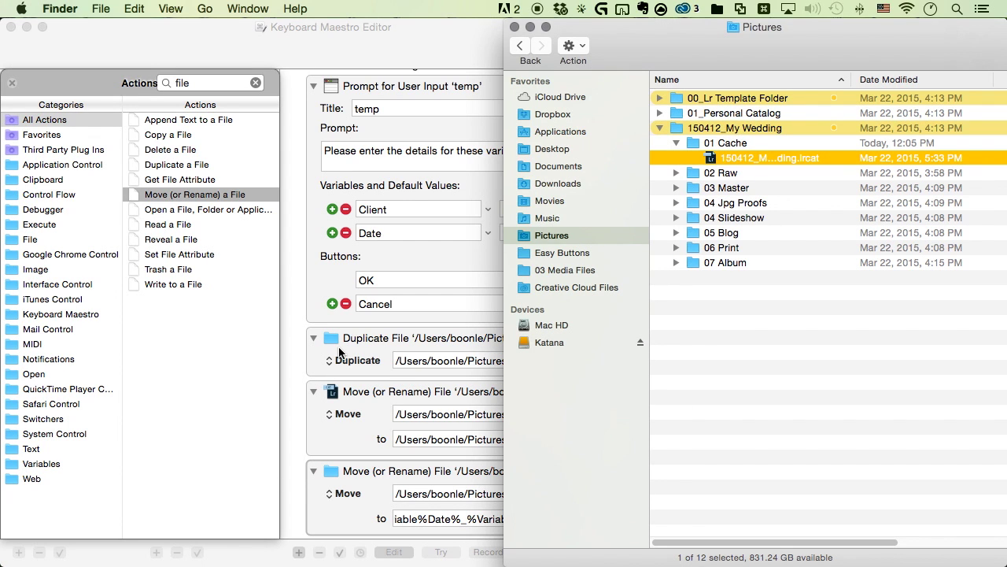
left_click(187, 328)
left_click_drag(155, 209, 301, 336)
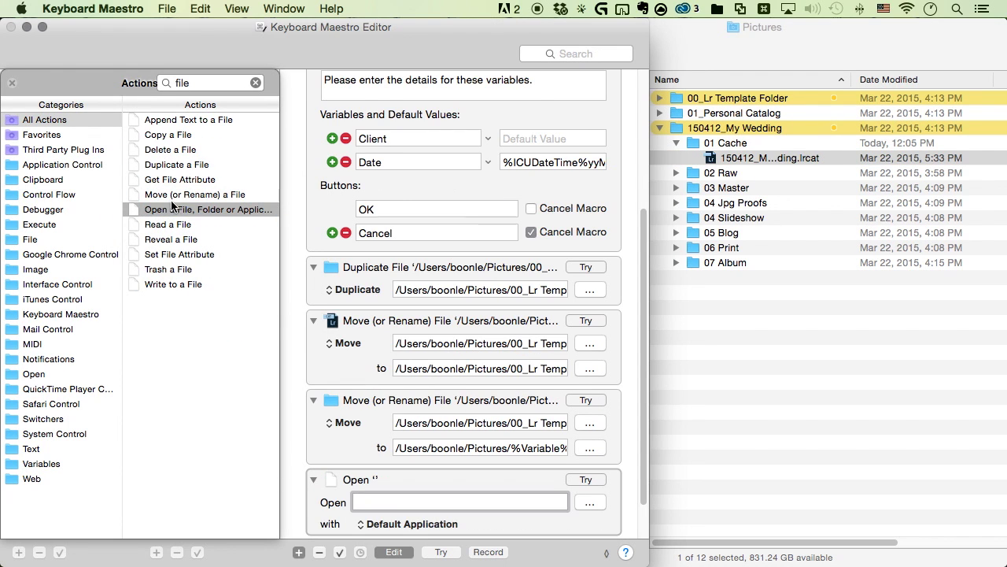
left_click_drag(718, 157, 528, 500)
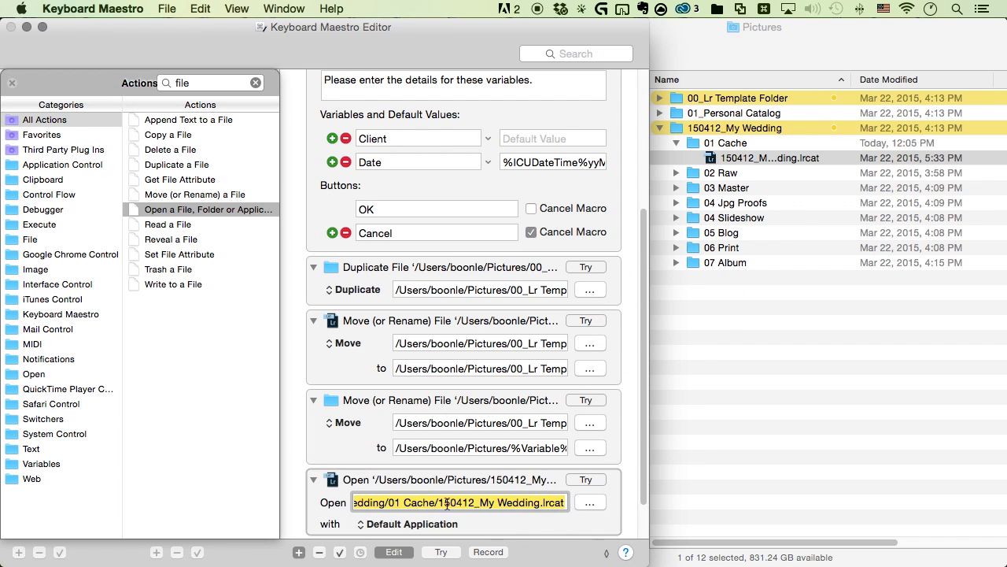
Step: Replace both "150412_My Wedding" parts of the Open action's path with %Variable%Date%_%Variable%Client%, keeping .lrcat, and run the action
left_click_drag(438, 503, 545, 516)
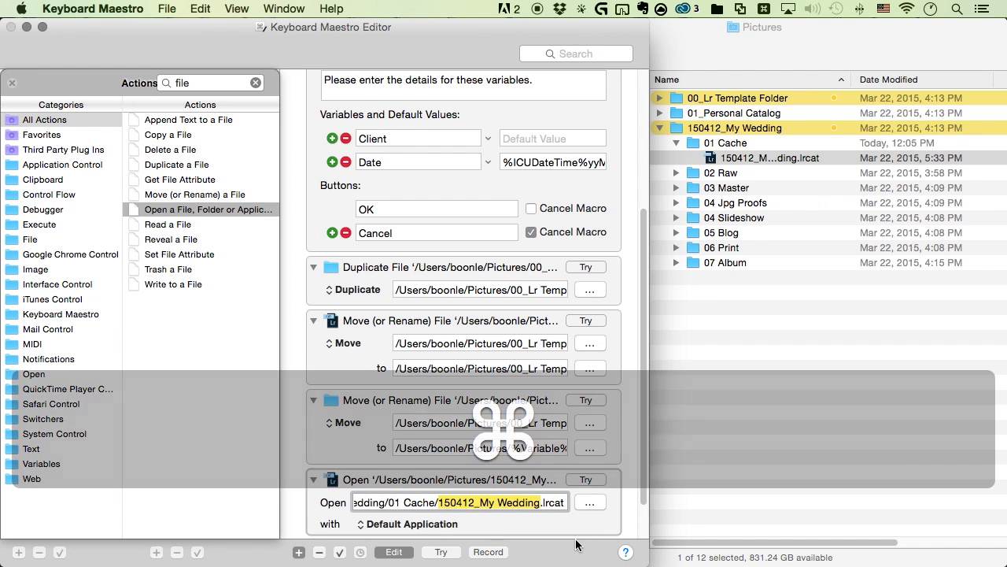
key("super+v")
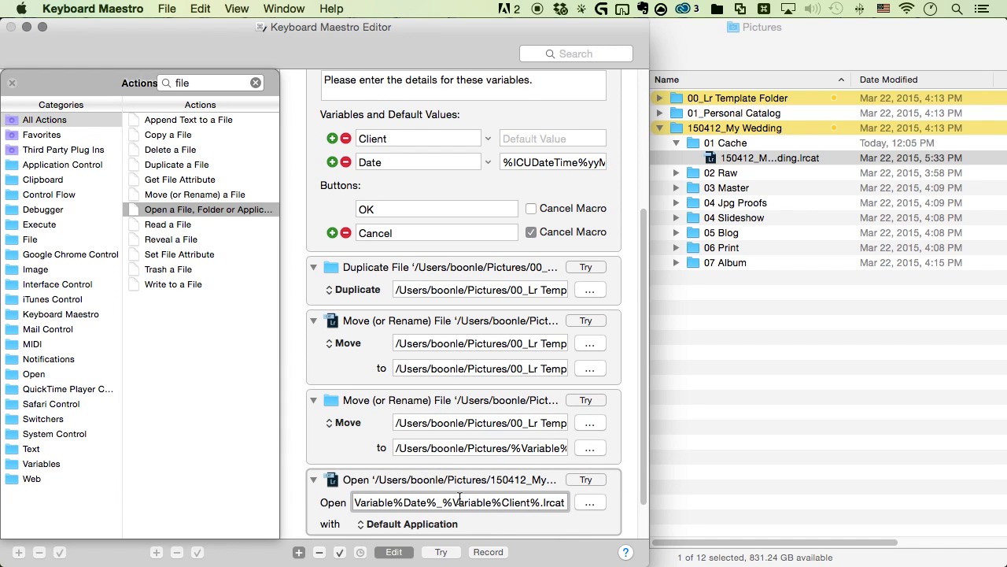
key("super+z")
key("super+z")
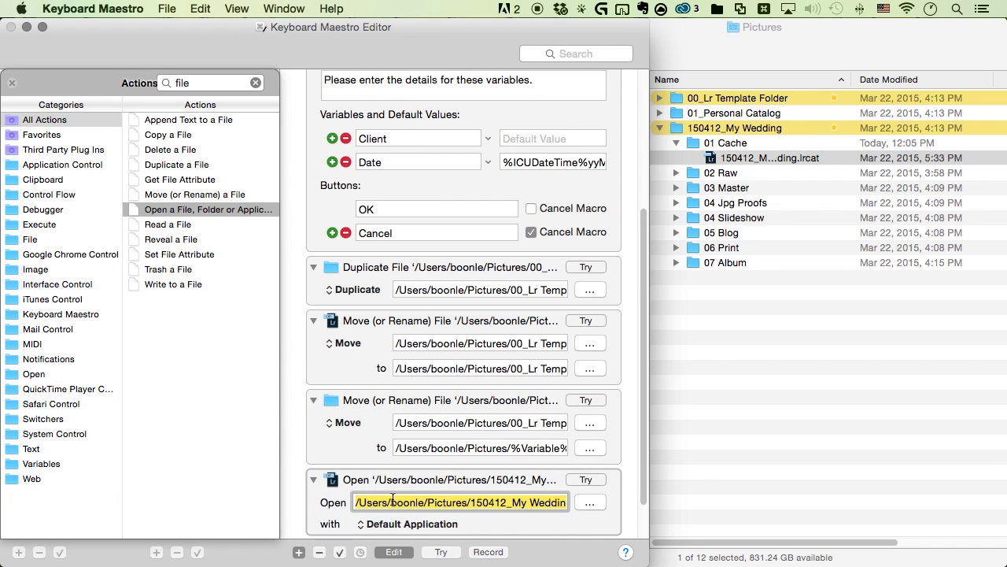
left_click(470, 506)
left_click_drag(470, 506, 555, 502)
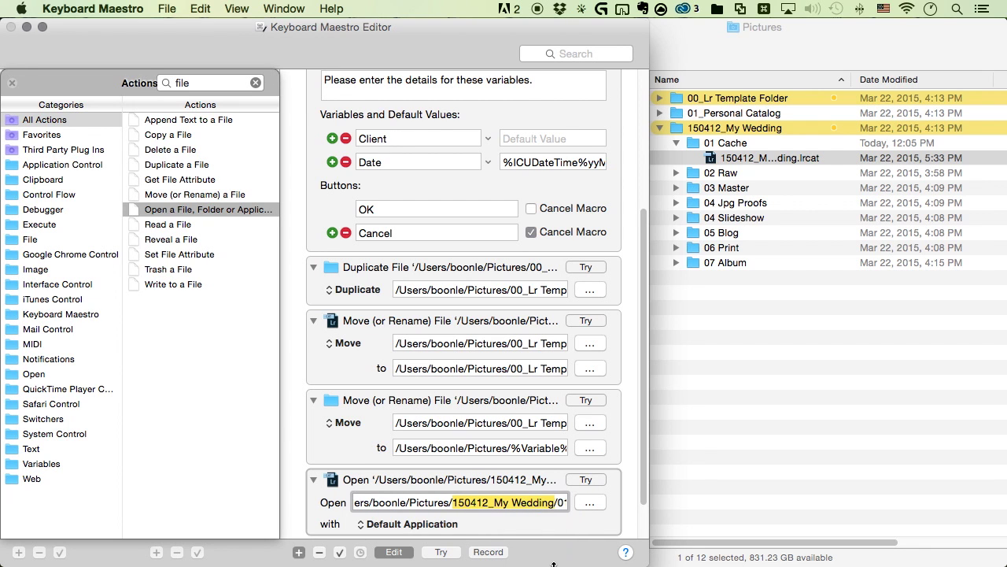
key("super+v")
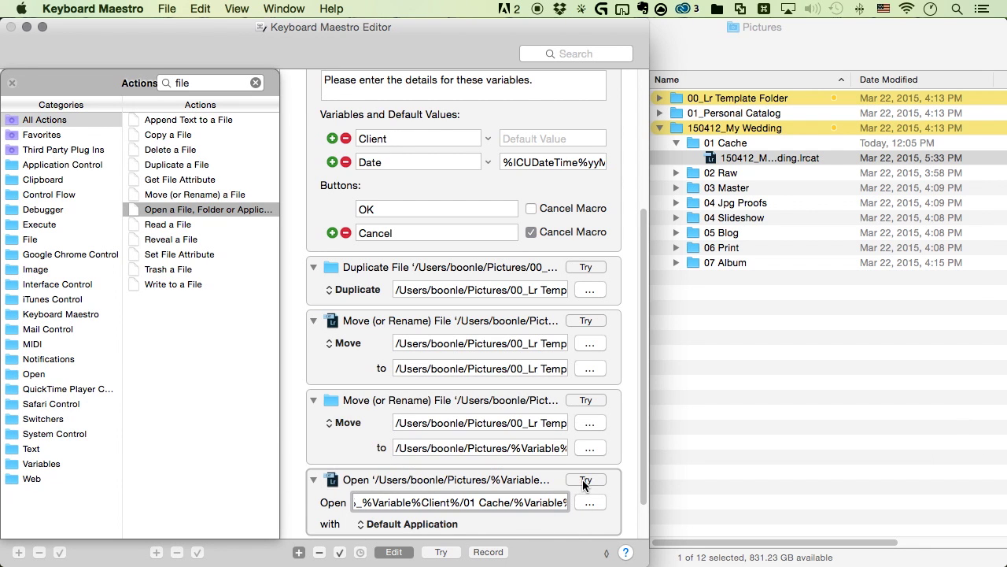
left_click(584, 479)
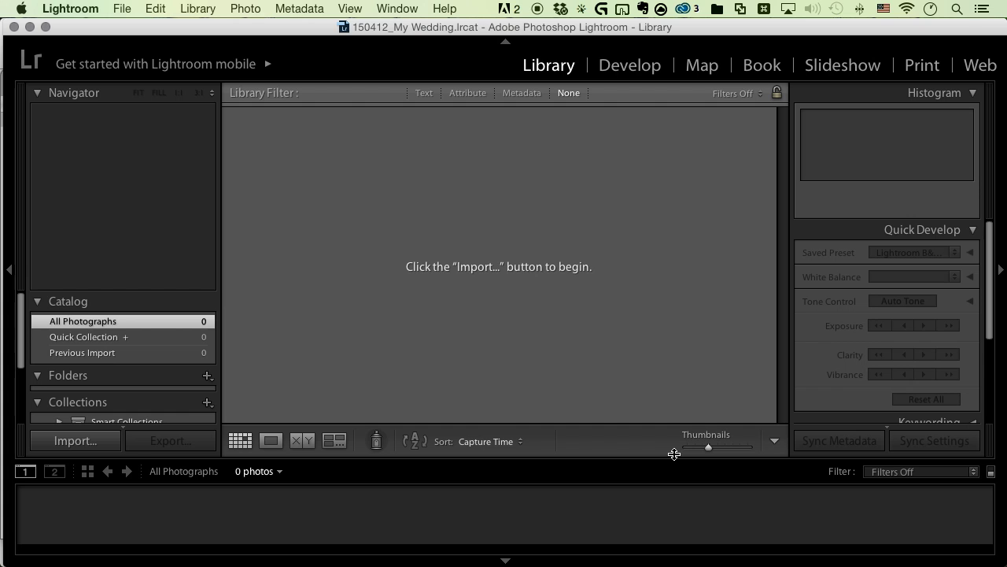
Step: Switch back to Keyboard Maestro, delete the temp macro and enlarge the editor window
key("super+Tab")
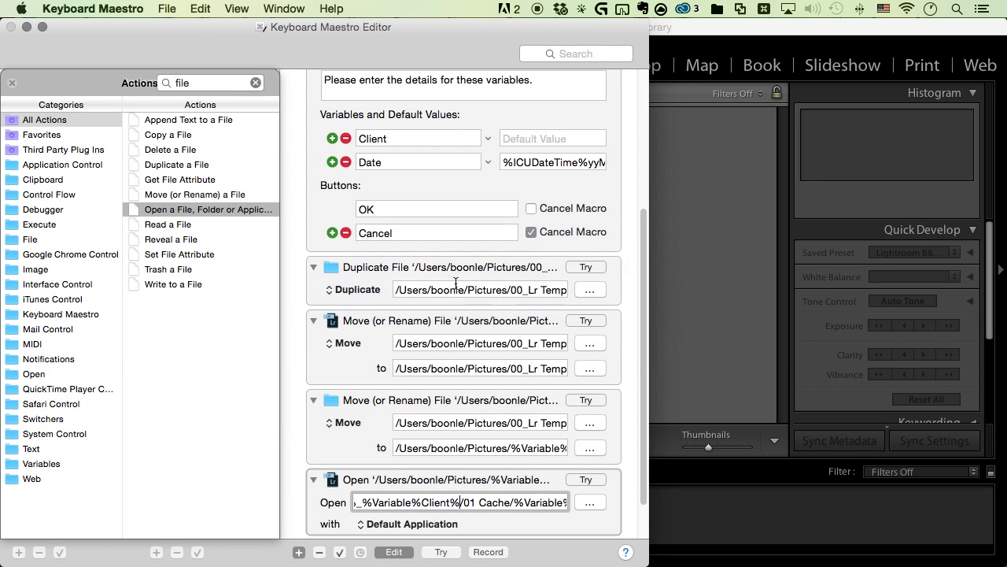
key("super+k")
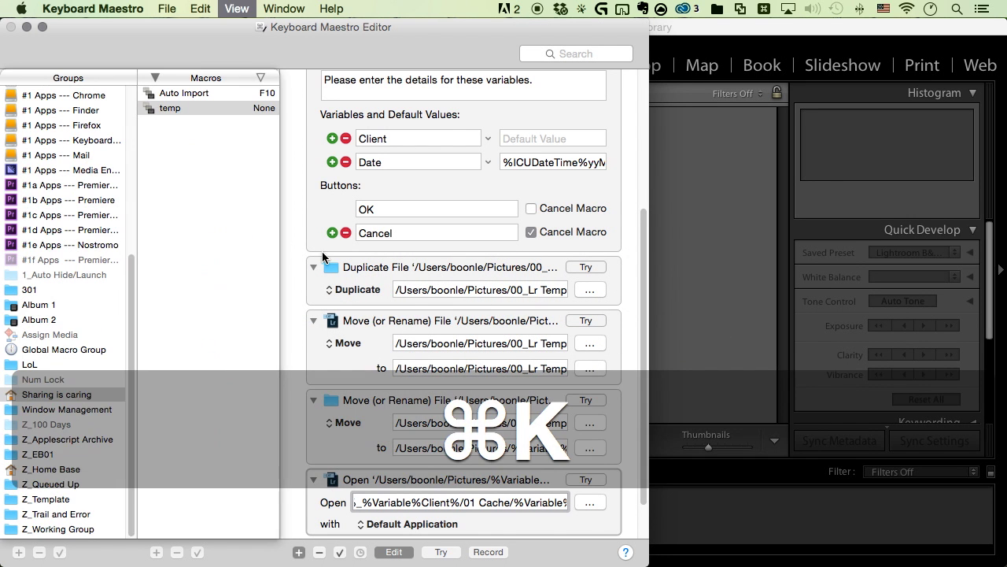
left_click(230, 110)
key("BackSpace")
double_click(299, 45)
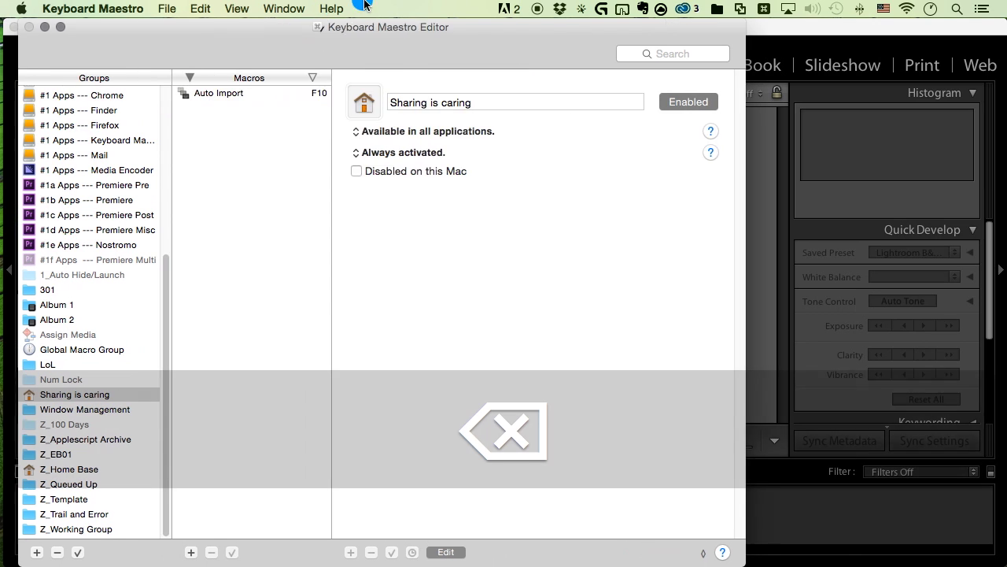
Step: Open the Auto Import macro and review its actions from Duplicate File through Open and the ones that follow
left_click(268, 94)
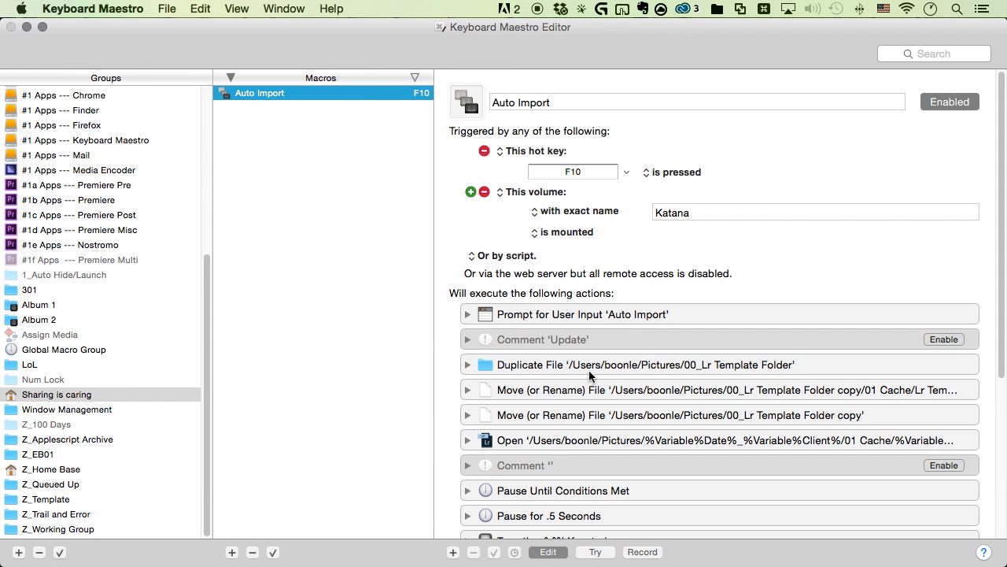
left_click(590, 370)
left_click(606, 437, "shift")
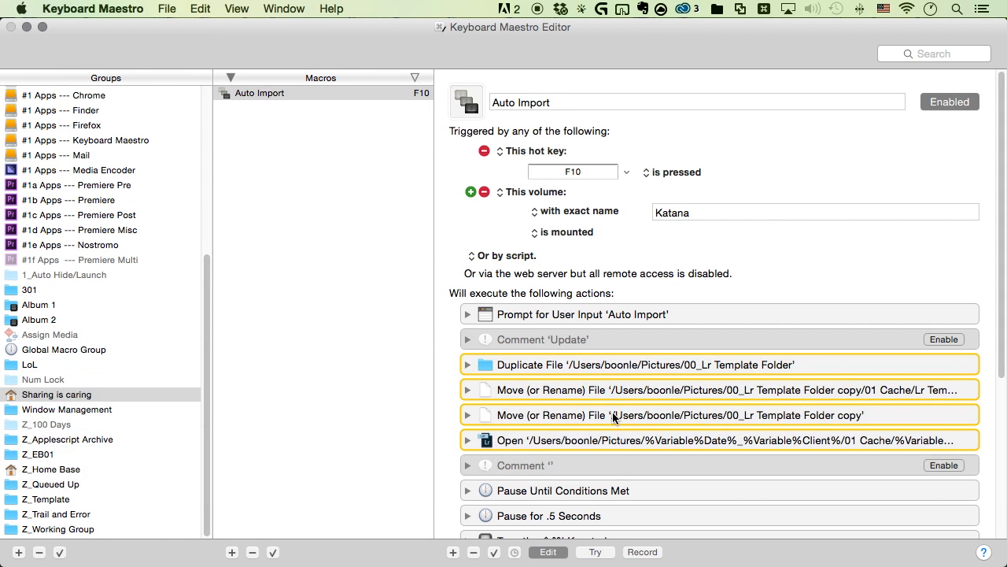
scroll(613, 417, "down", 6)
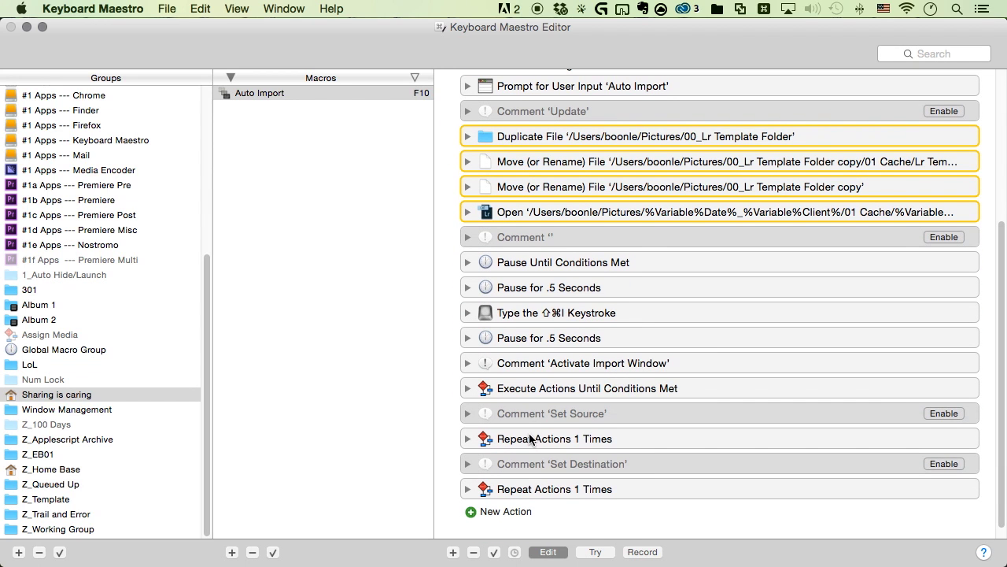
Step: Expand the repeat group under the Set Source comment and examine its Insert Text and front-window click actions
left_click(468, 438)
scroll(551, 354, "down", 3)
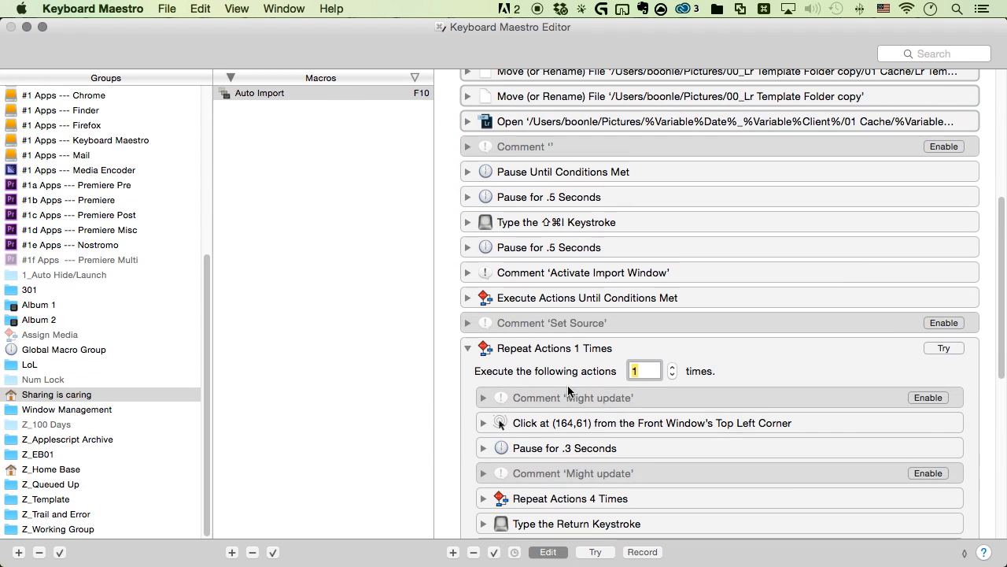
scroll(557, 351, "down", 9)
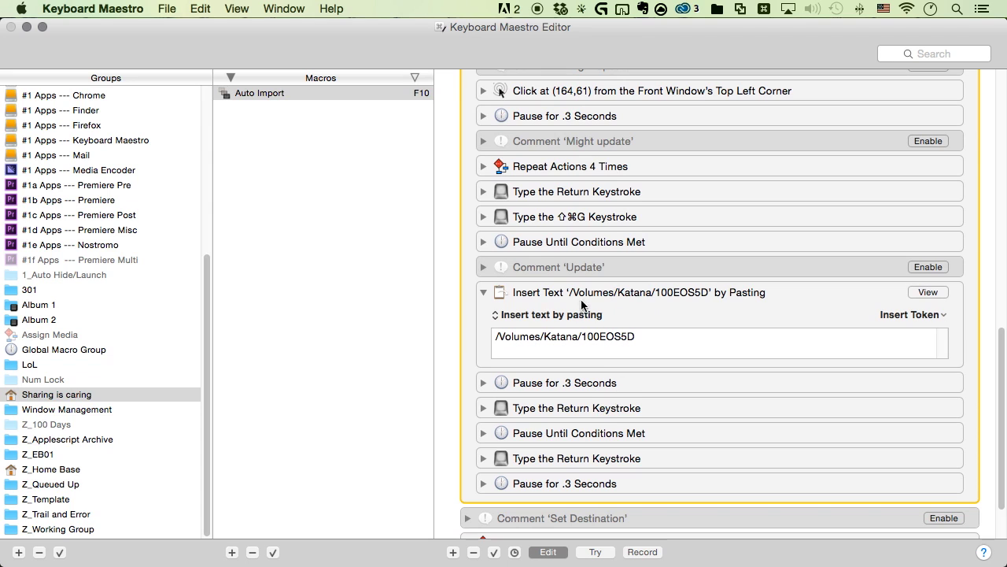
left_click(581, 304)
scroll(669, 366, "up", 1)
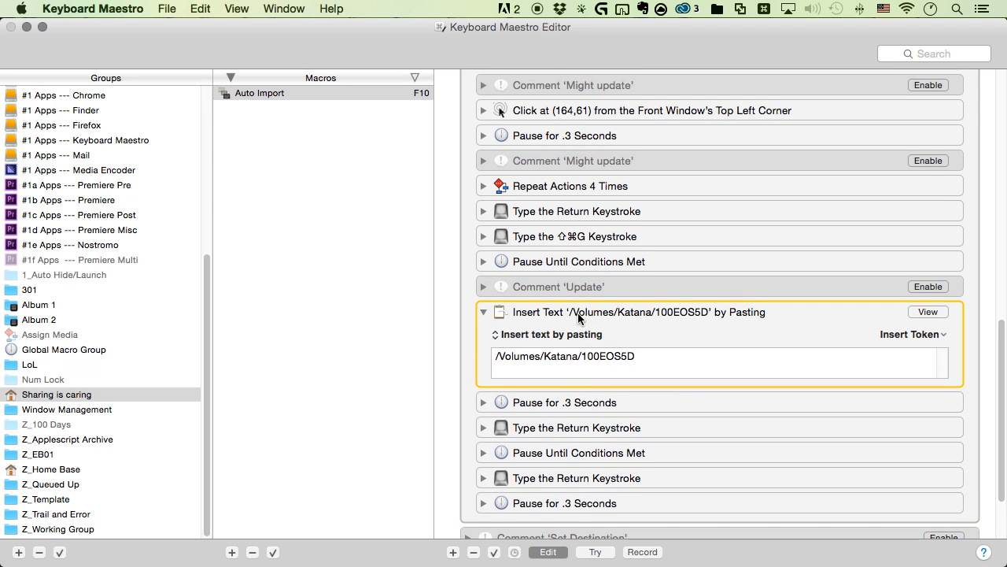
scroll(586, 260, "up", 1)
left_click(571, 136)
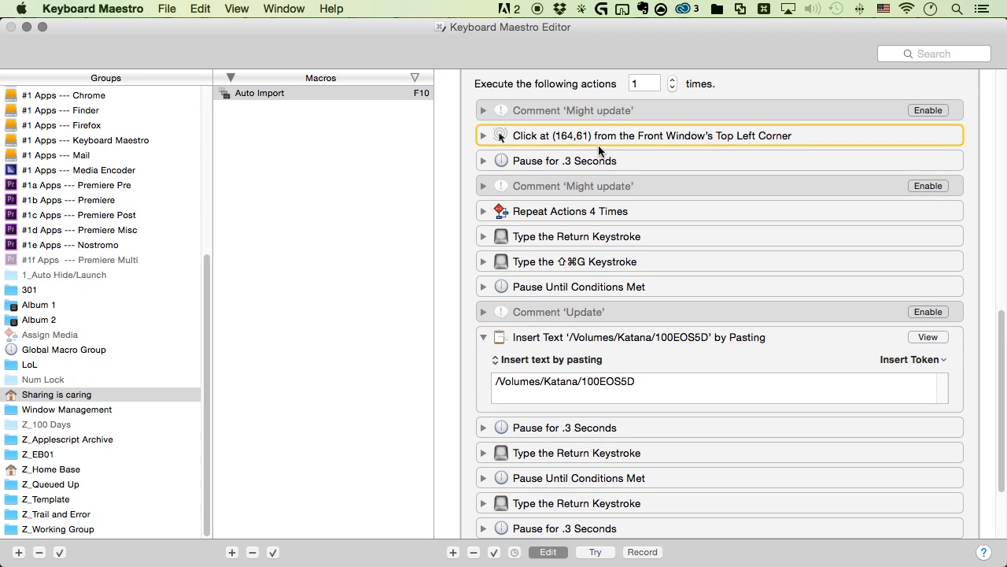
Step: Switch to Lightroom, bring up the photo import window and view the Select a source choices
key("super+Tab")
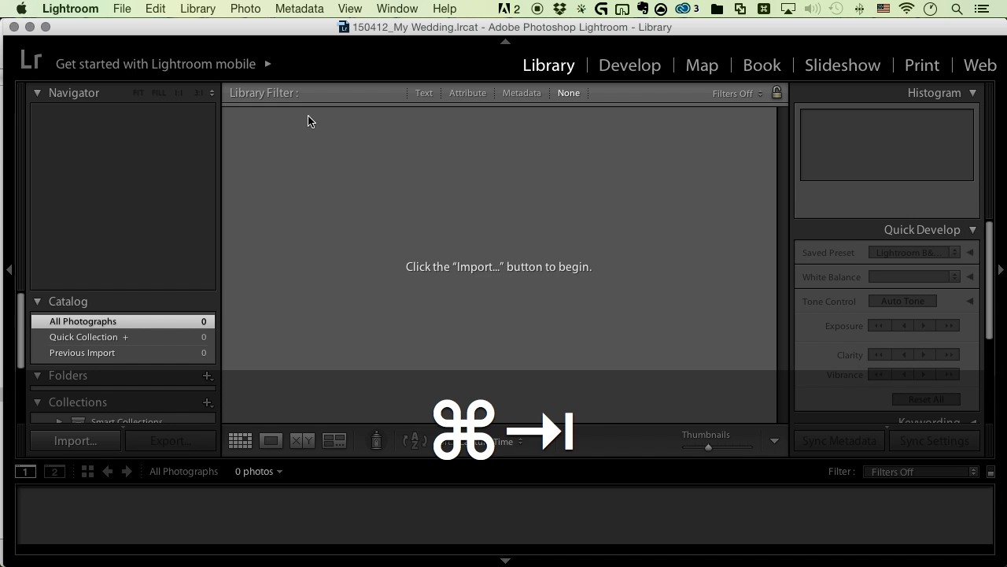
key("shift+super+i")
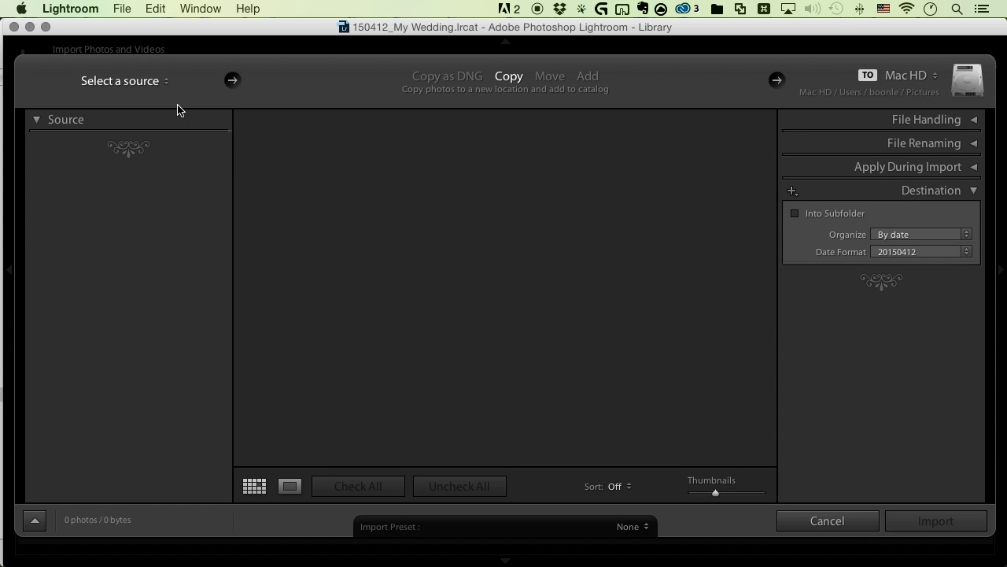
left_click(123, 88)
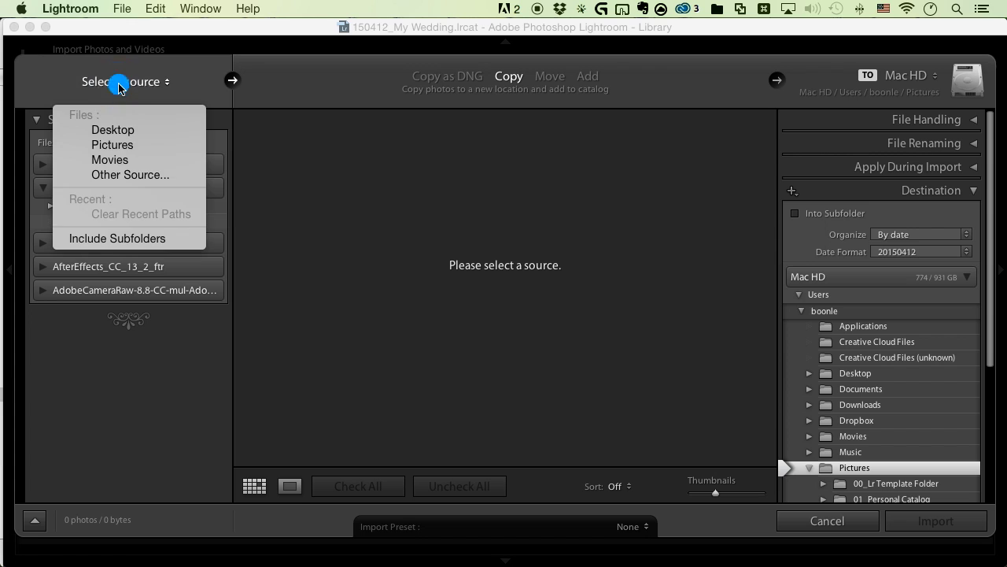
left_click(126, 84)
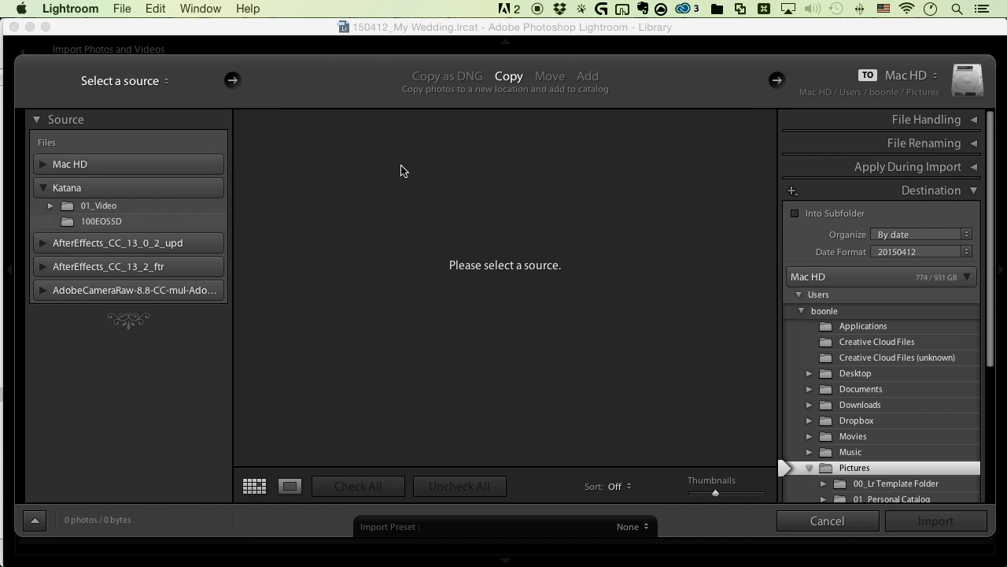
Step: Switch to Keyboard Maestro and expand the Repeat Actions 4 Times action to view the keystroke and pause inside
key("super+Tab")
left_click(570, 214)
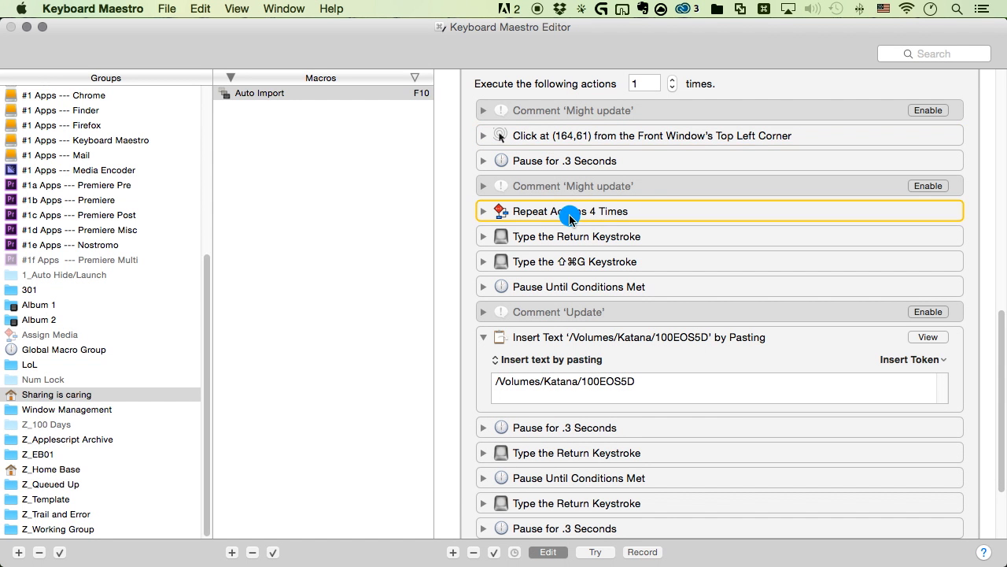
left_click(483, 211)
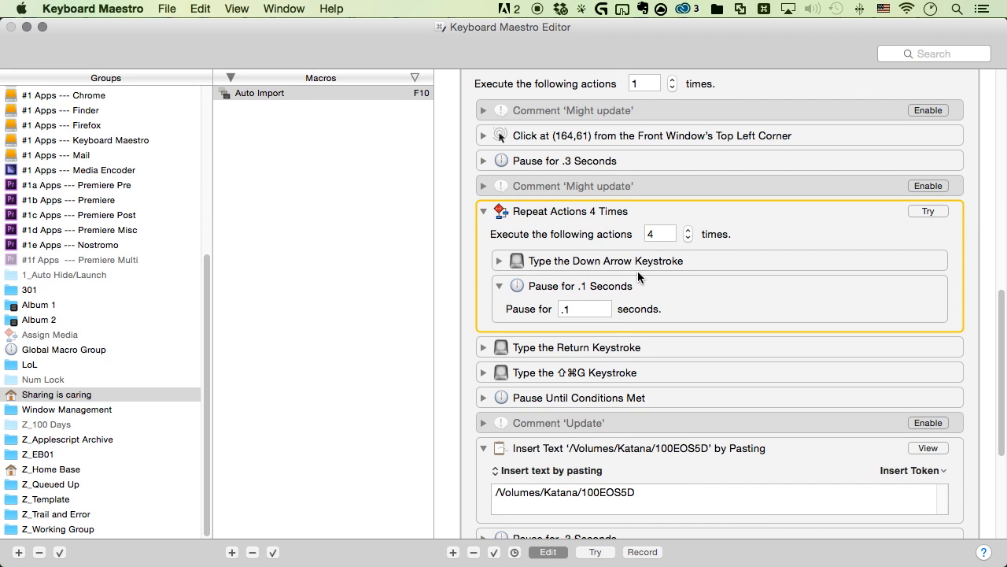
Step: Switch to Lightroom and check the position of Other Source among the import source choices
key("super+Tab")
left_click(135, 81)
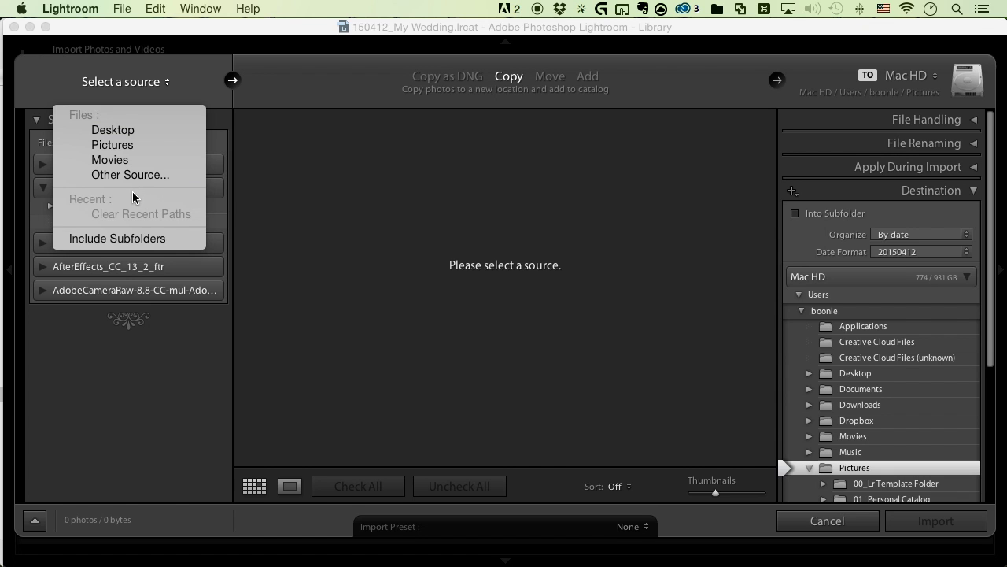
left_click(149, 364)
Step: Return to Keyboard Maestro, check the repeat count of the Down Arrow action group and collapse the group
key("super+Tab")
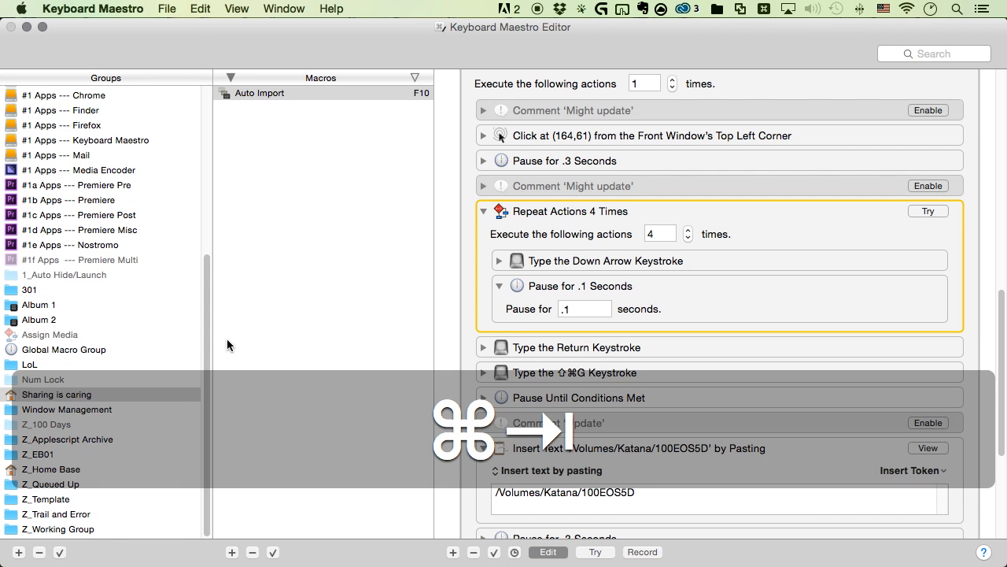
double_click(658, 234)
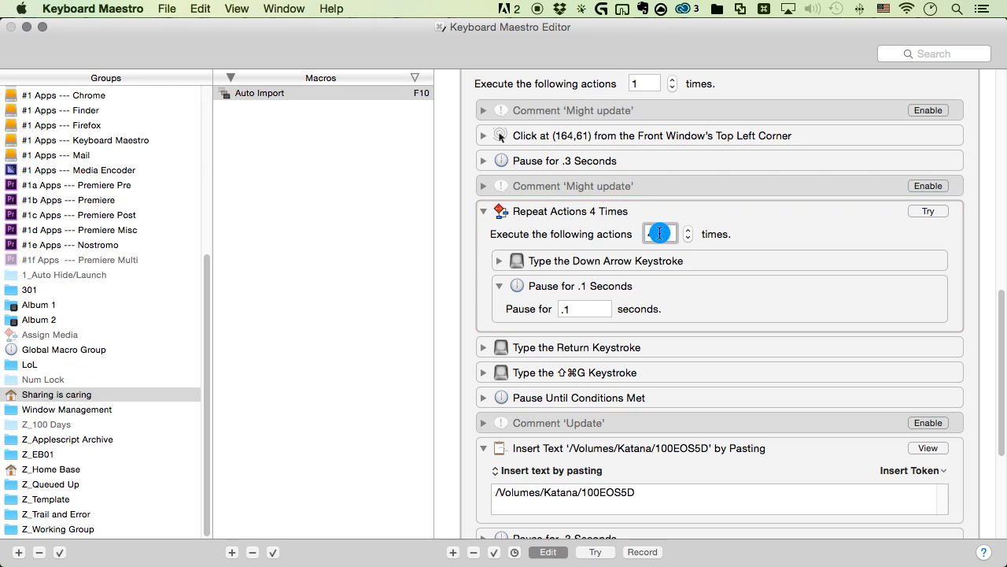
left_click(618, 209)
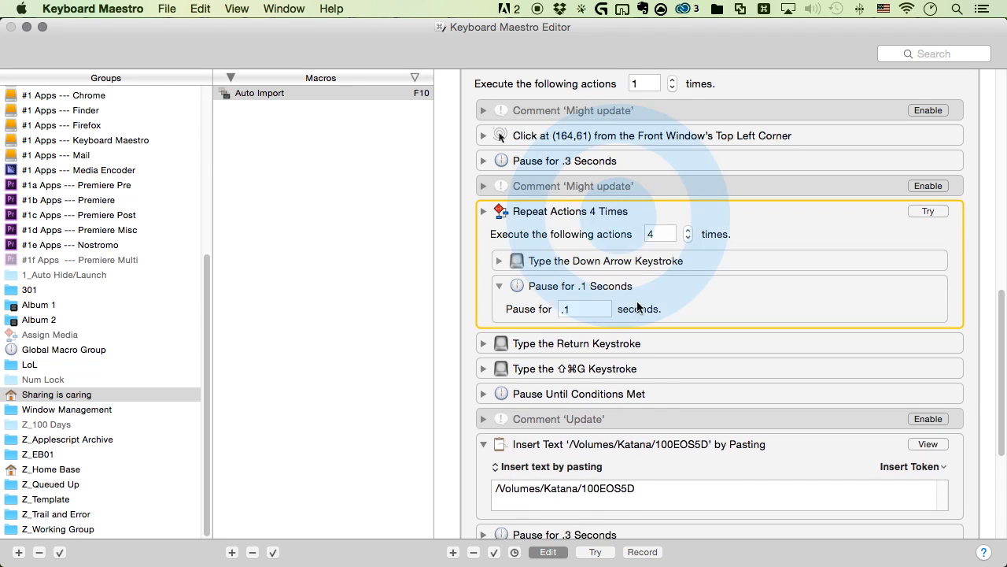
Step: Find the If Then Else action and insert it directly above the Insert Text action that pastes /Volumes/Katana/100EOS5D
left_click(636, 372)
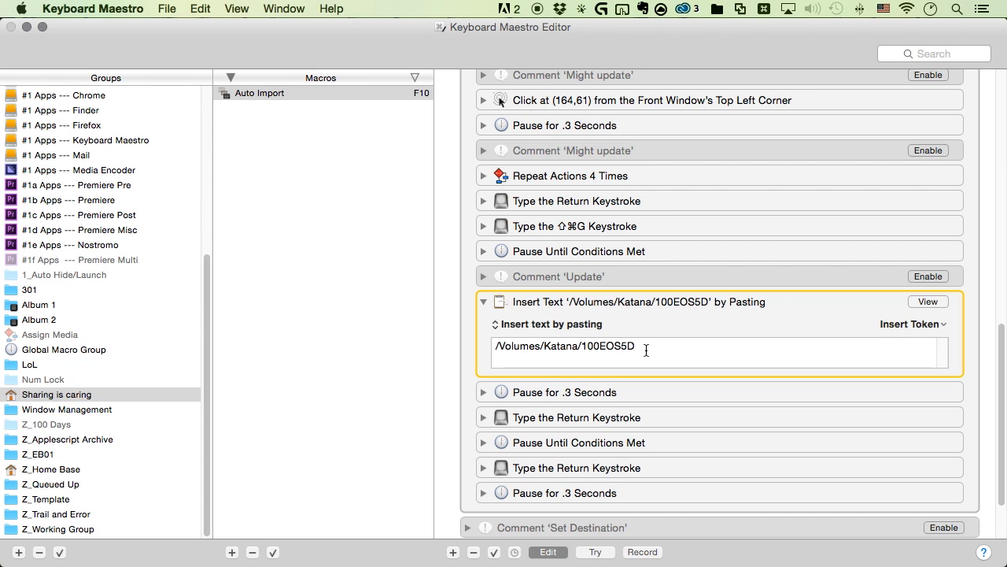
left_click(653, 346)
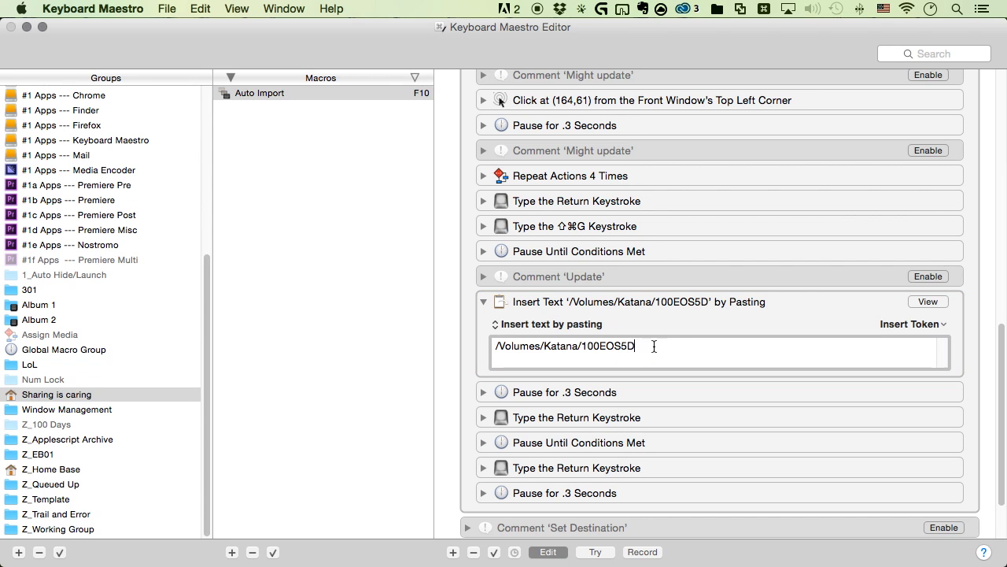
key("super+k")
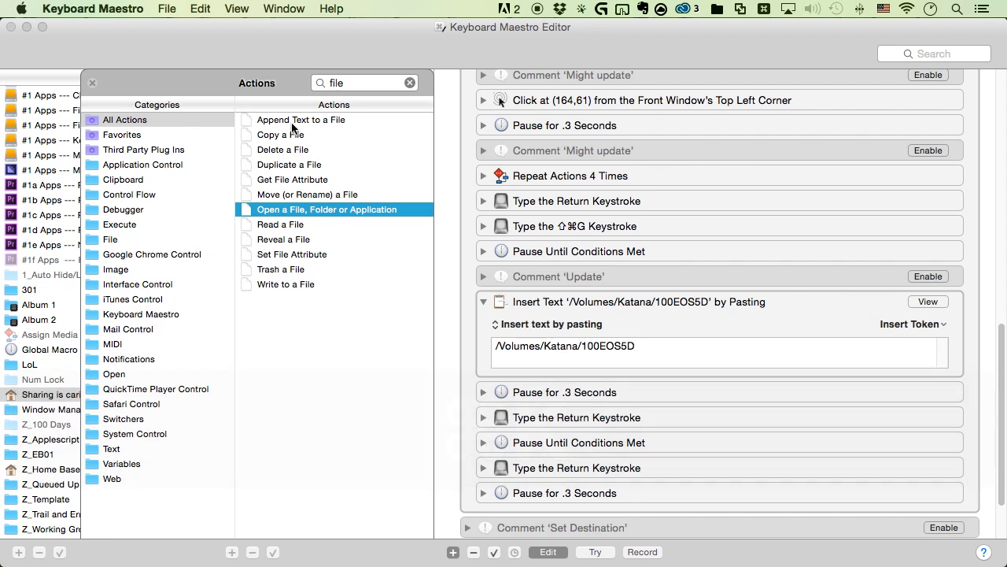
left_click_drag(370, 83, 326, 84)
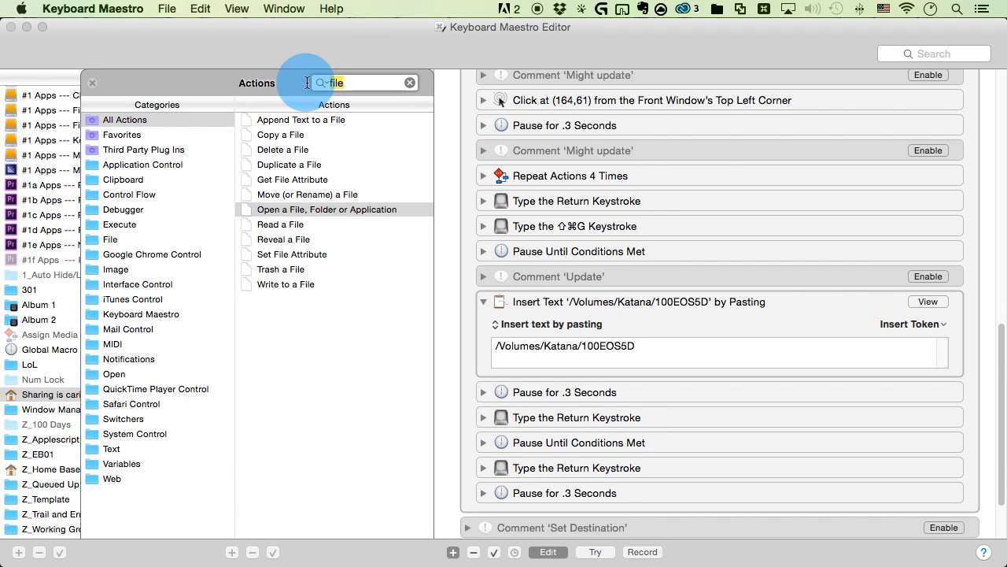
type("if")
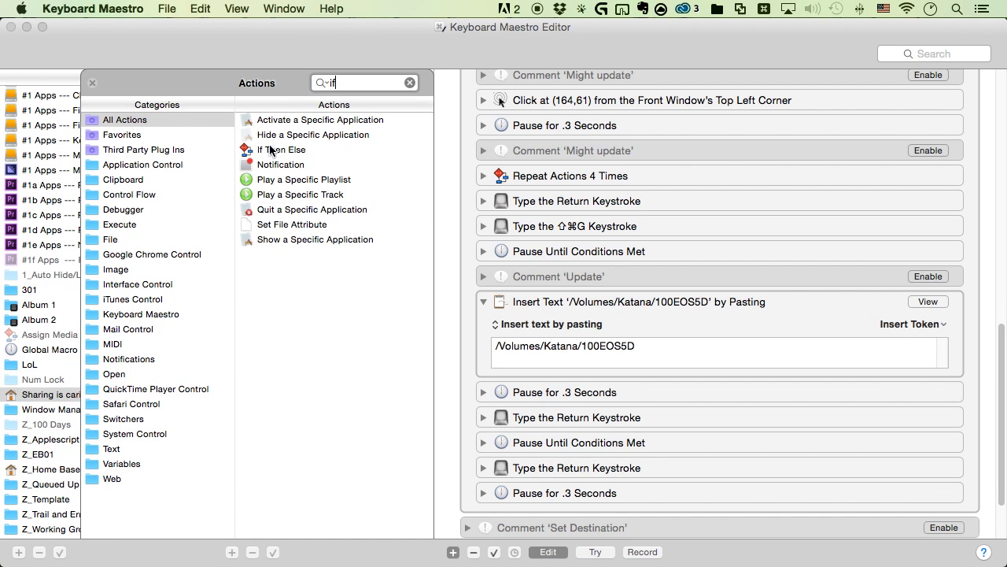
left_click_drag(270, 150, 566, 303)
scroll(618, 359, "down", 1)
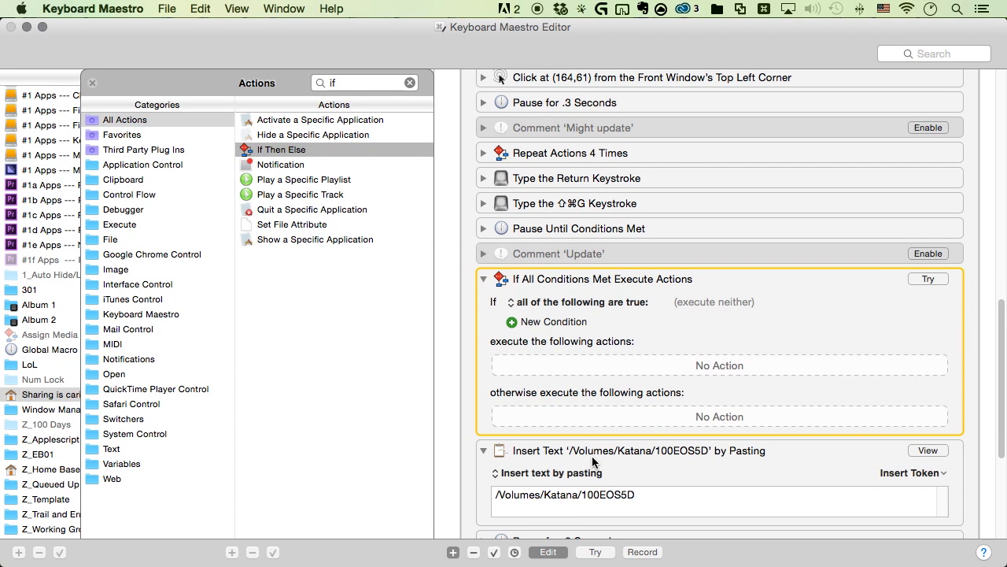
Step: Move the Insert Text action into the If action's execute branch and add a condition that the volume named Katana is mounted
left_click(593, 460)
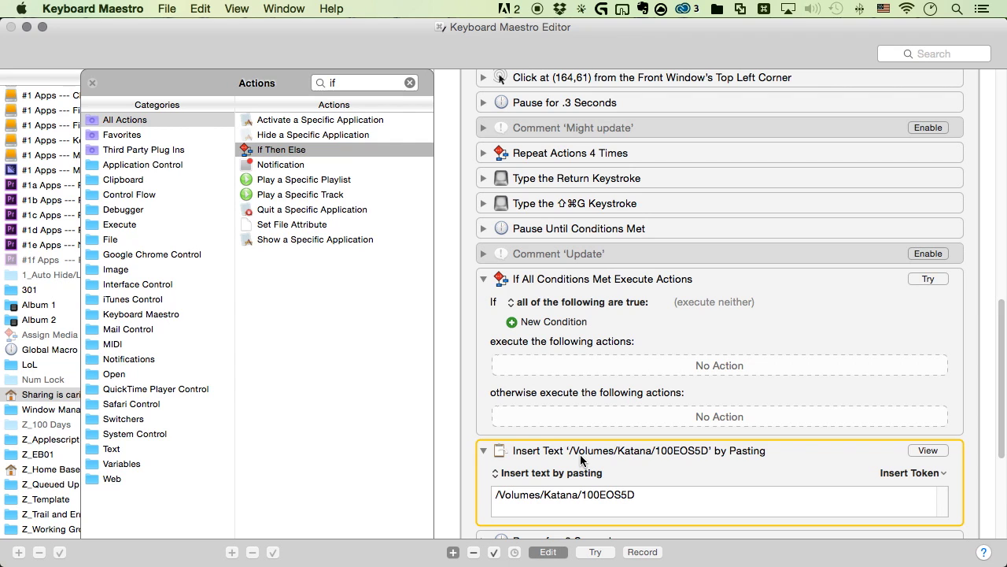
left_click_drag(581, 460, 598, 389)
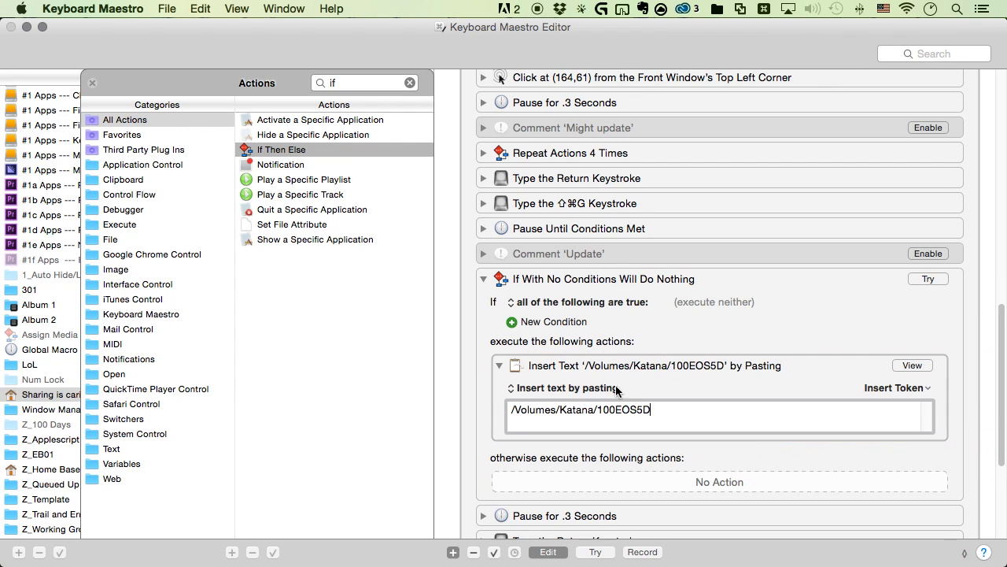
left_click(536, 323)
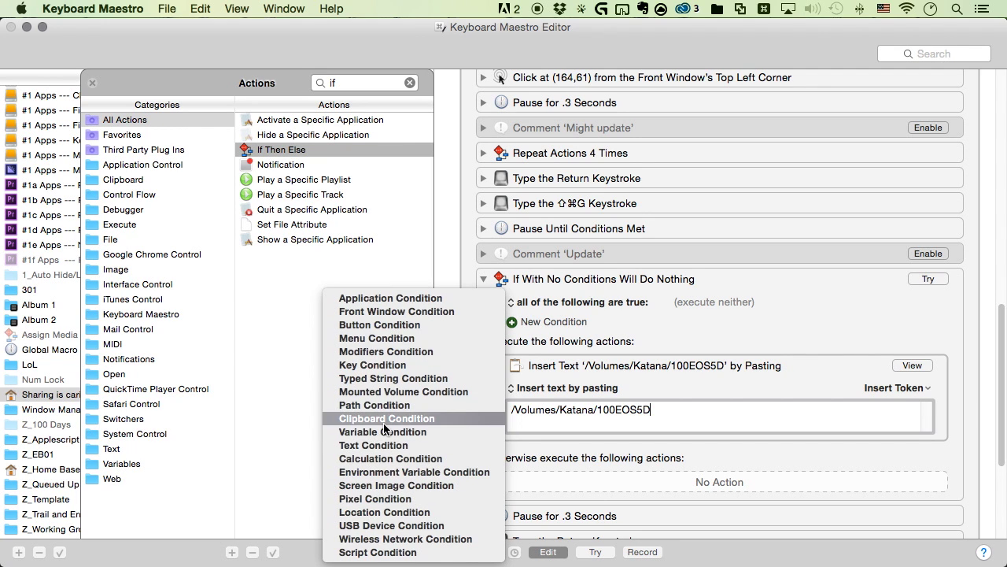
left_click(383, 391)
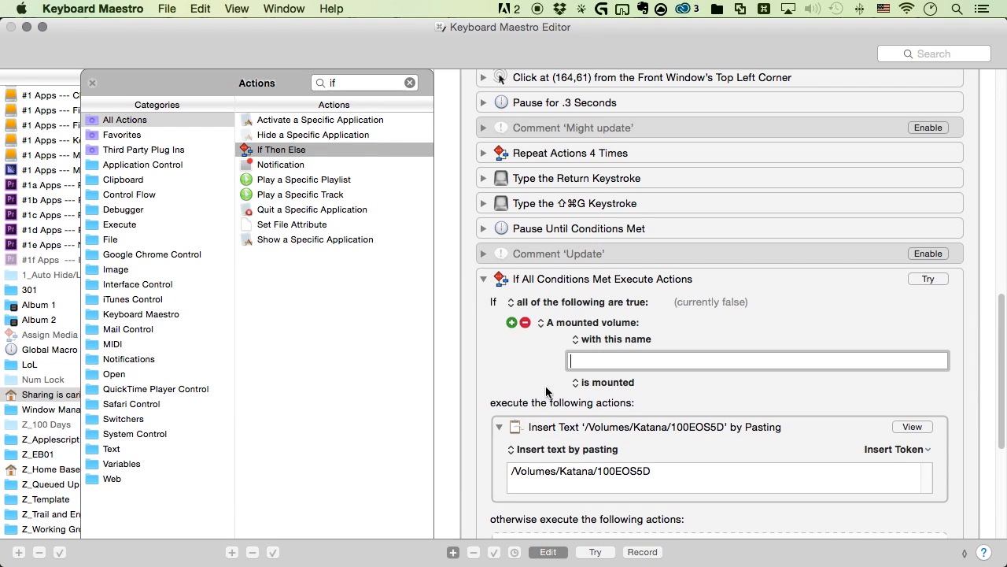
type("Kat")
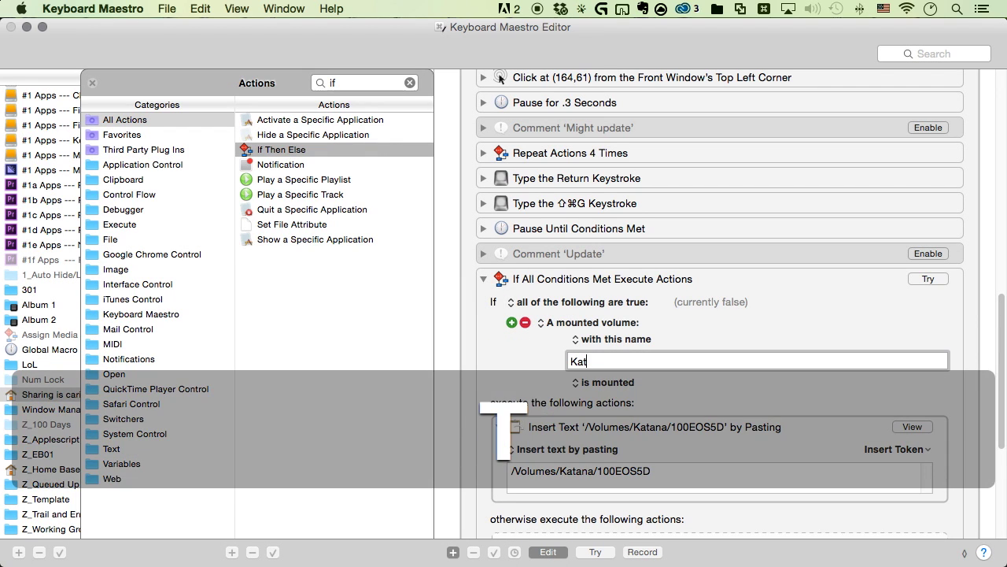
type("ana")
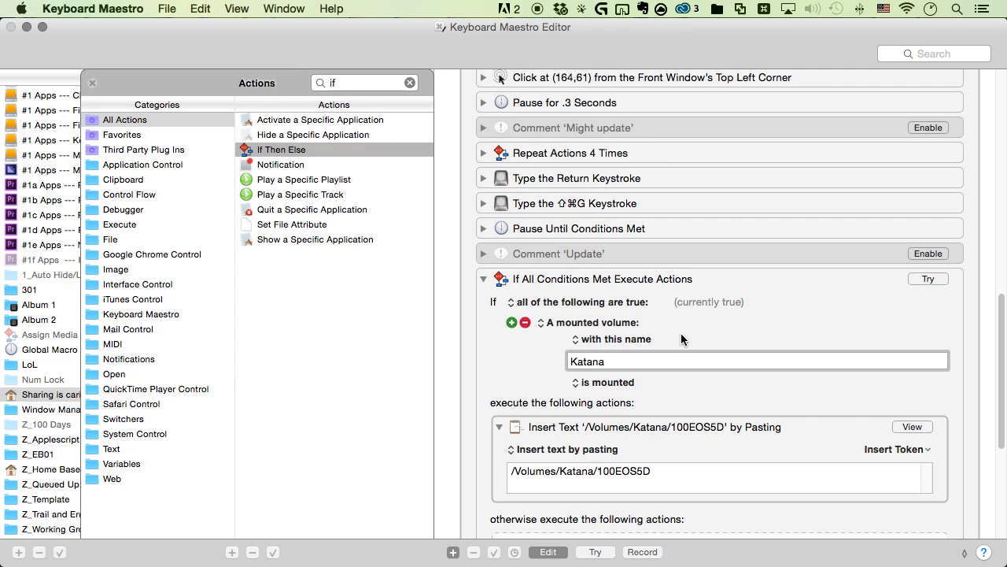
key("alt+super+8")
Step: Duplicate the whole If action with its Katana condition, pasting the copy directly below the 'Update' comment
scroll(578, 432, "down", 3)
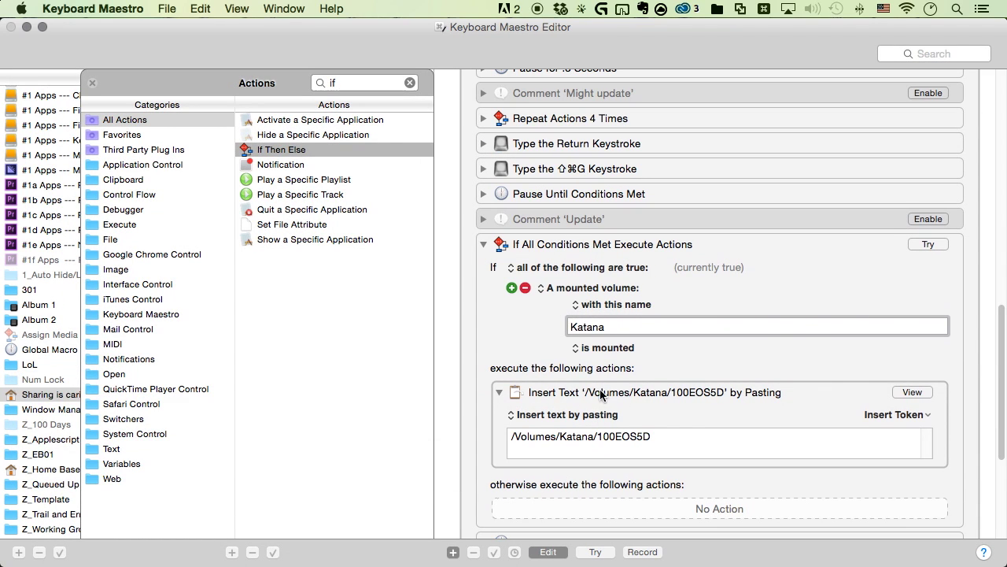
left_click(599, 396)
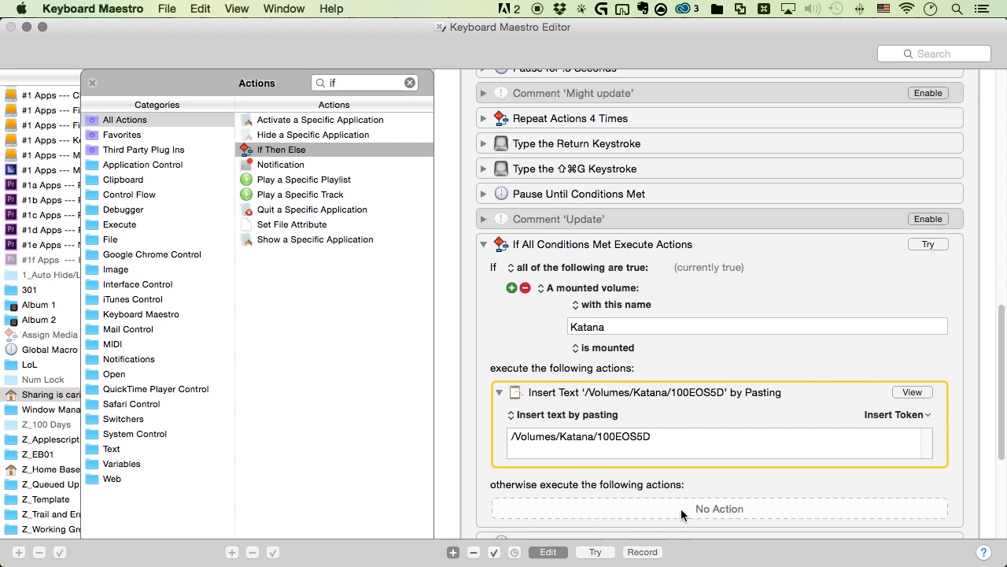
left_click(583, 245)
key("super+c")
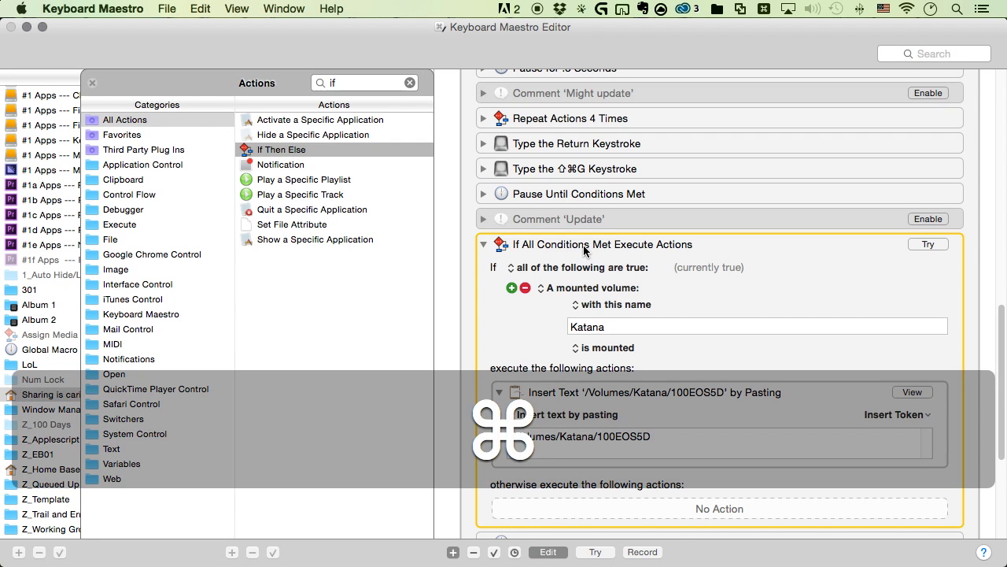
left_click(582, 219)
key("super+v")
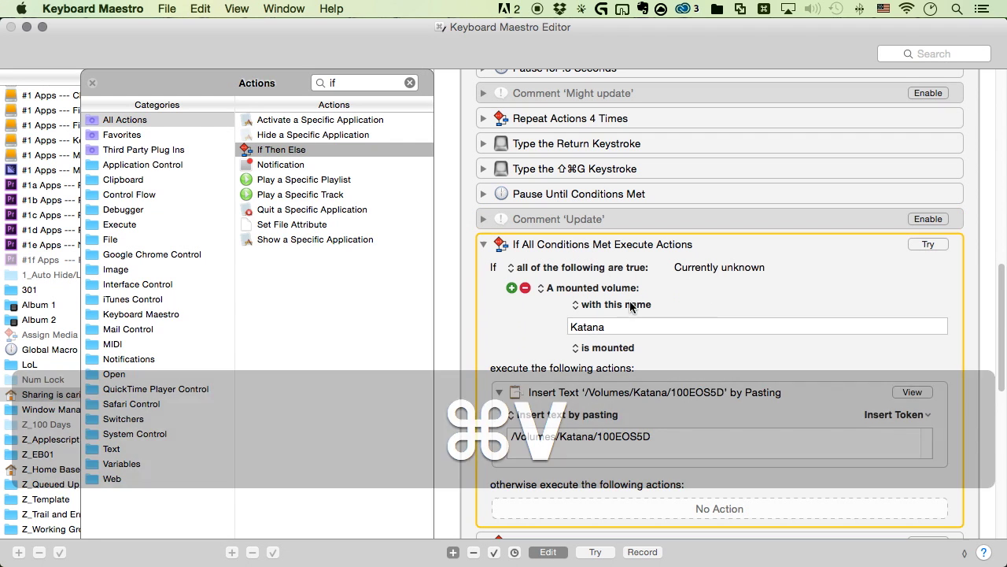
Step: Highlight the volume name and the pasted source path in the duplicated If action as the values that vary per card
double_click(623, 319)
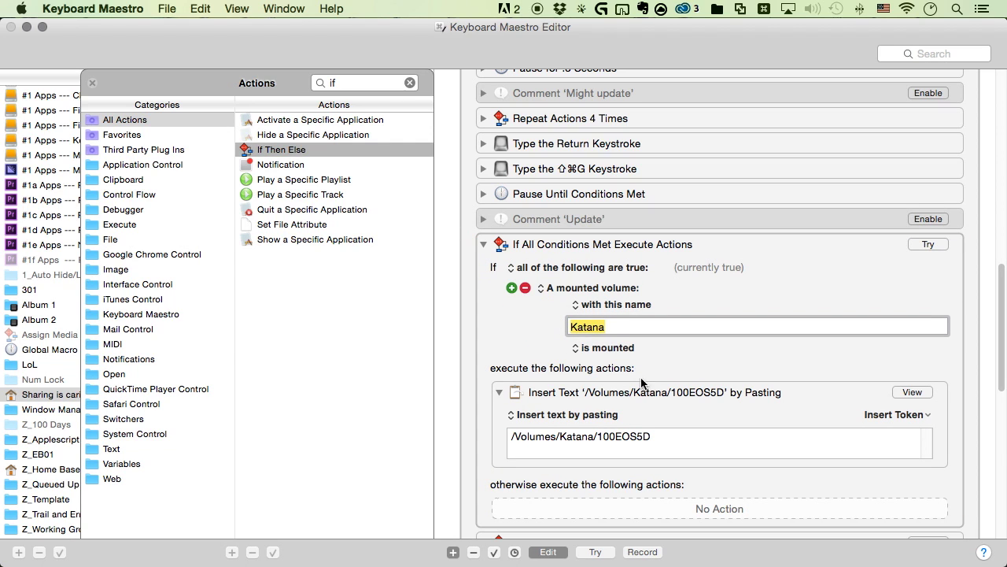
left_click(658, 438)
left_click_drag(676, 440, 478, 433)
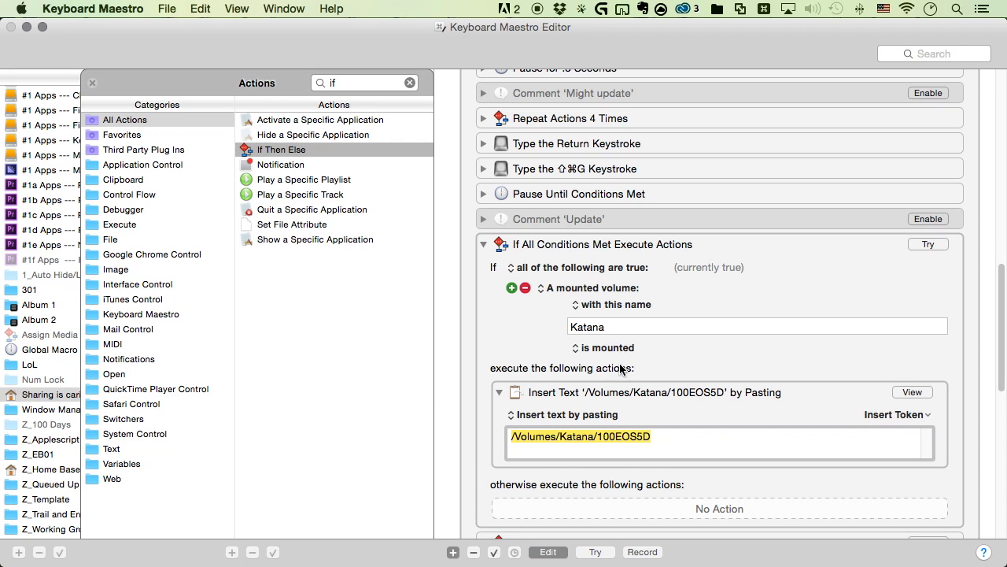
Step: Delete both If actions, keeping the Insert Text action with the Katana path on its own below the 'Update' comment
left_click(566, 249)
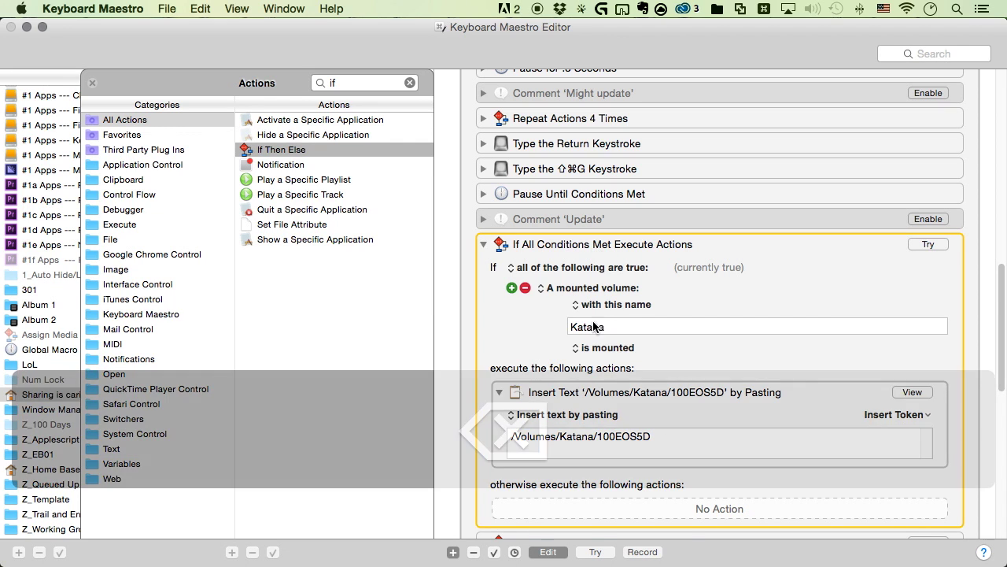
left_click_drag(550, 391, 543, 248)
left_click(612, 319)
key("BackSpace")
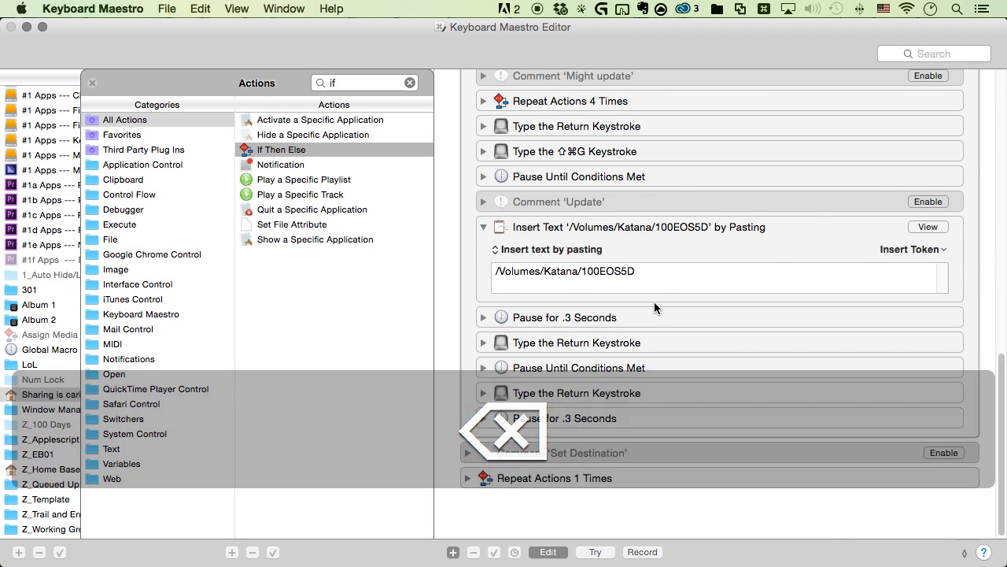
Step: Collapse the repeat group under 'Set Source' and expand the repeat group under 'Set Destination'
scroll(652, 299, "up", 10)
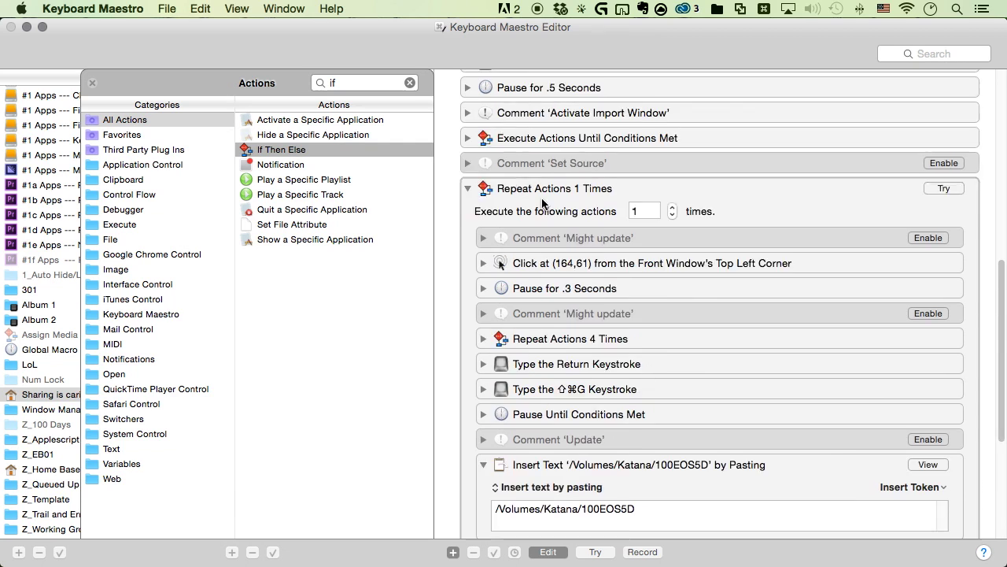
left_click(469, 224)
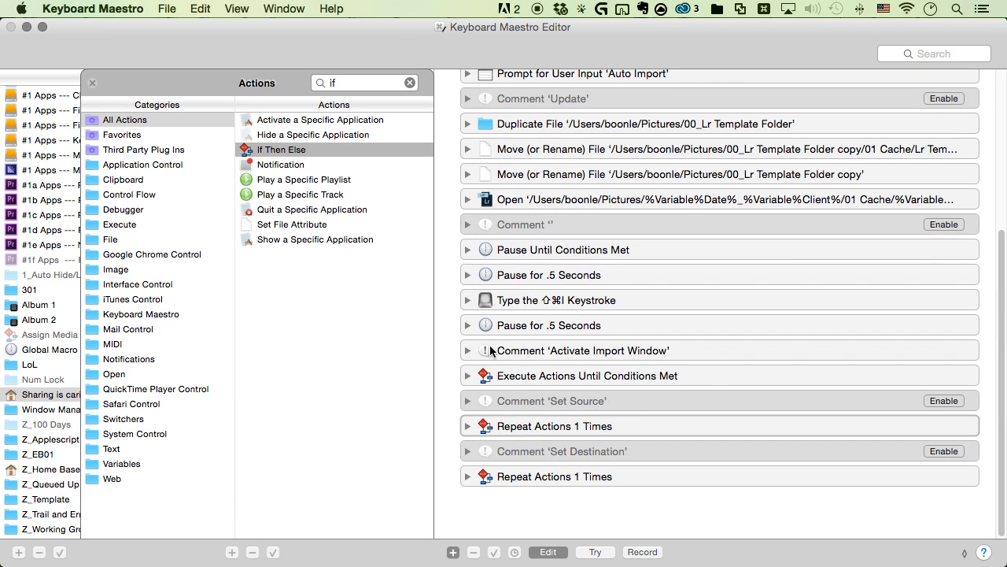
left_click(468, 476)
scroll(638, 351, "down", 10)
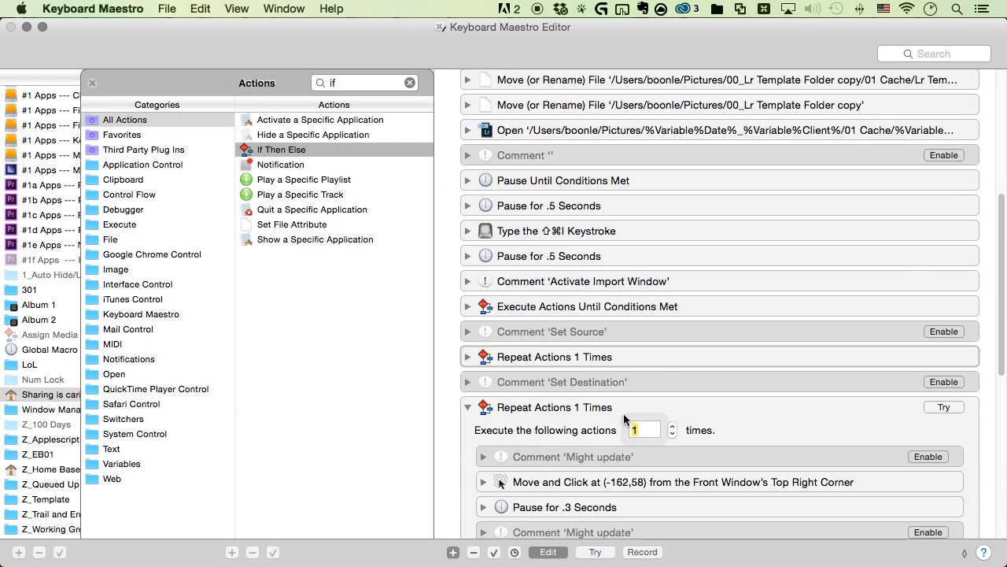
Step: Examine the destination group's click, repeat and Insert Text actions, highlighting the full path that ends in 02 Raw
left_click(611, 270)
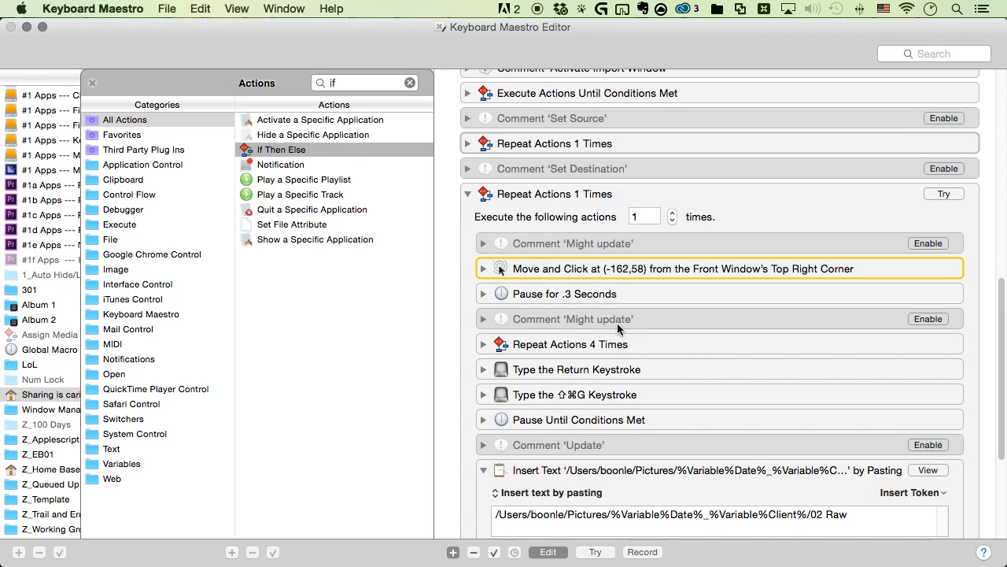
left_click(609, 344)
scroll(584, 456, "down", 1)
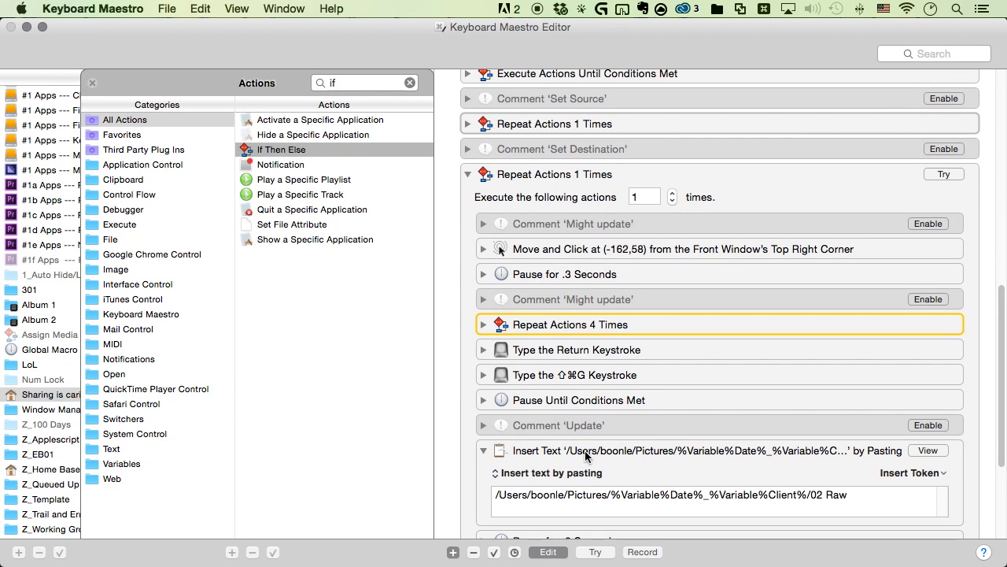
left_click(584, 450)
scroll(585, 450, "down", 1)
left_click(673, 469)
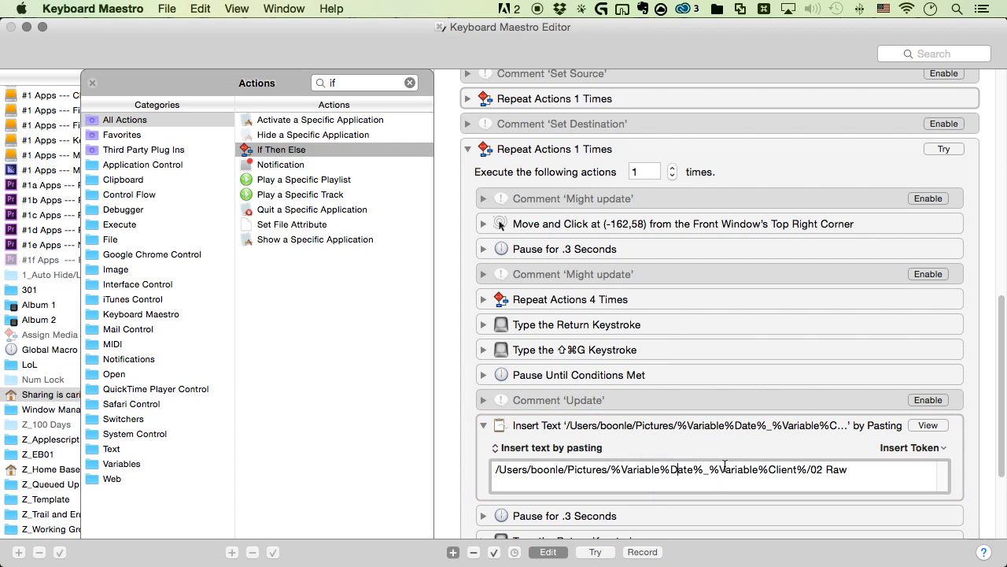
left_click_drag(854, 470, 464, 464)
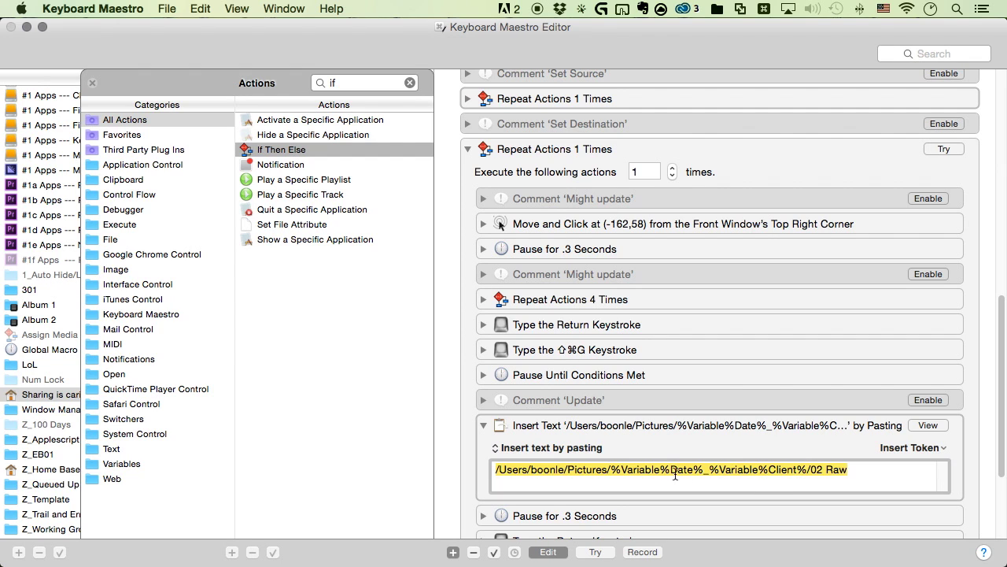
Step: Review the remaining actions of the destination group and the Auto Import macro's triggers and first actions
scroll(598, 473, "down", 2)
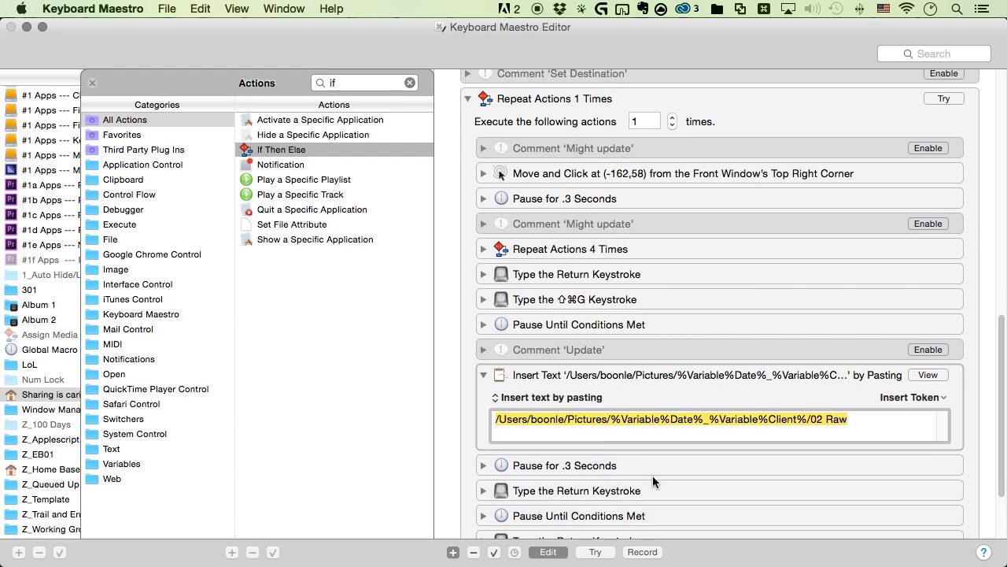
scroll(653, 475, "up", 10)
scroll(545, 410, "down", 7)
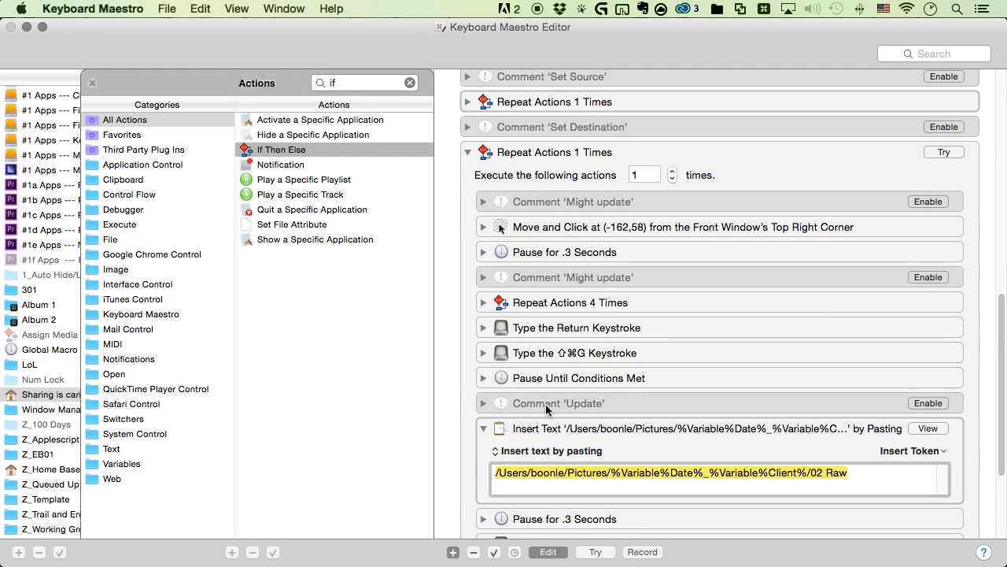
left_click(555, 154)
scroll(556, 158, "down", 2)
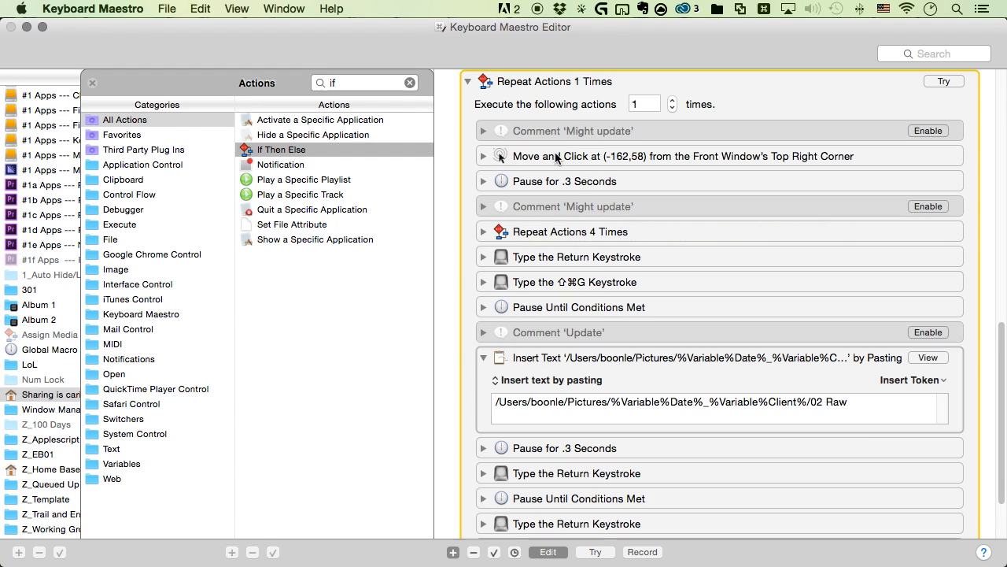
scroll(555, 157, "up", 15)
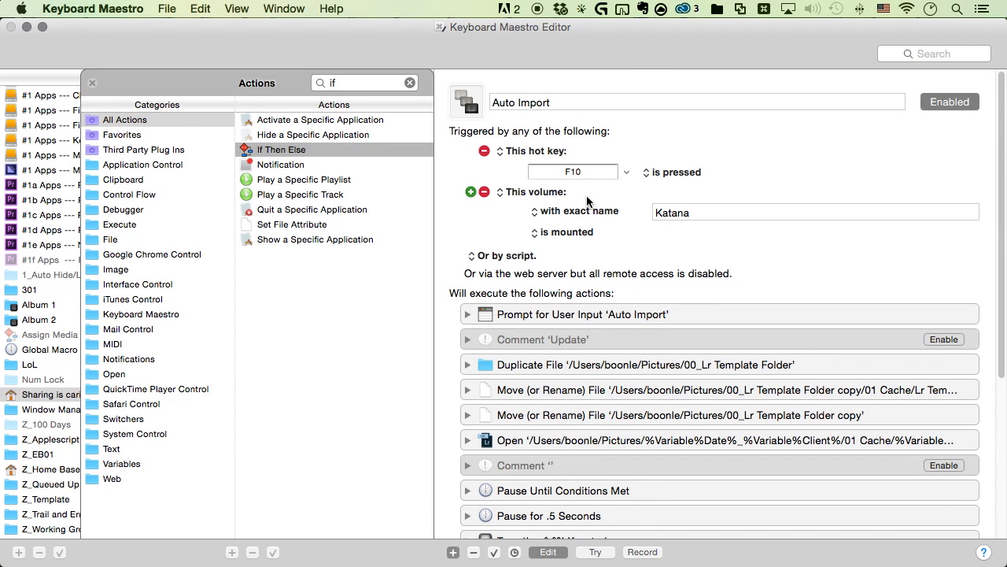
scroll(591, 212, "down", 1)
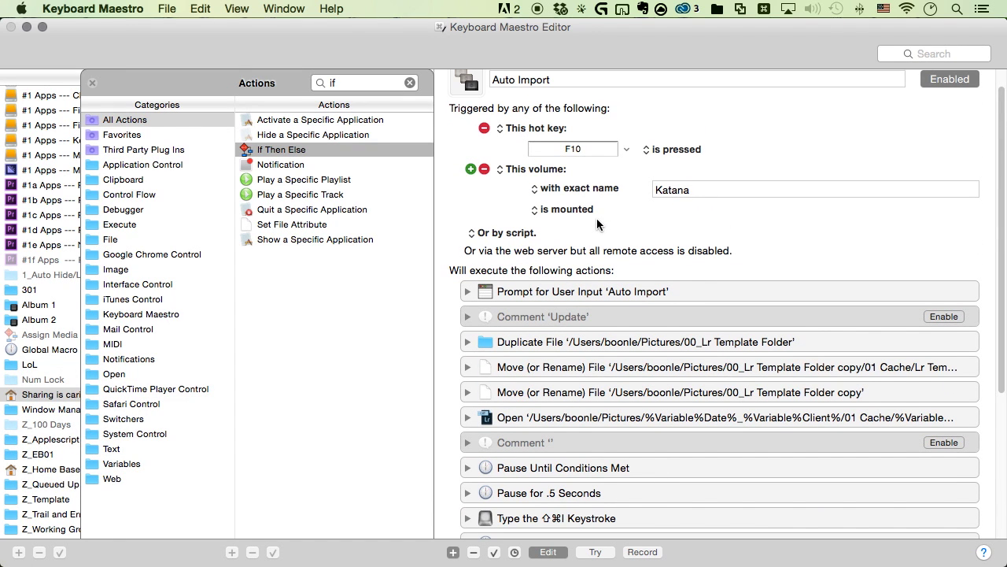